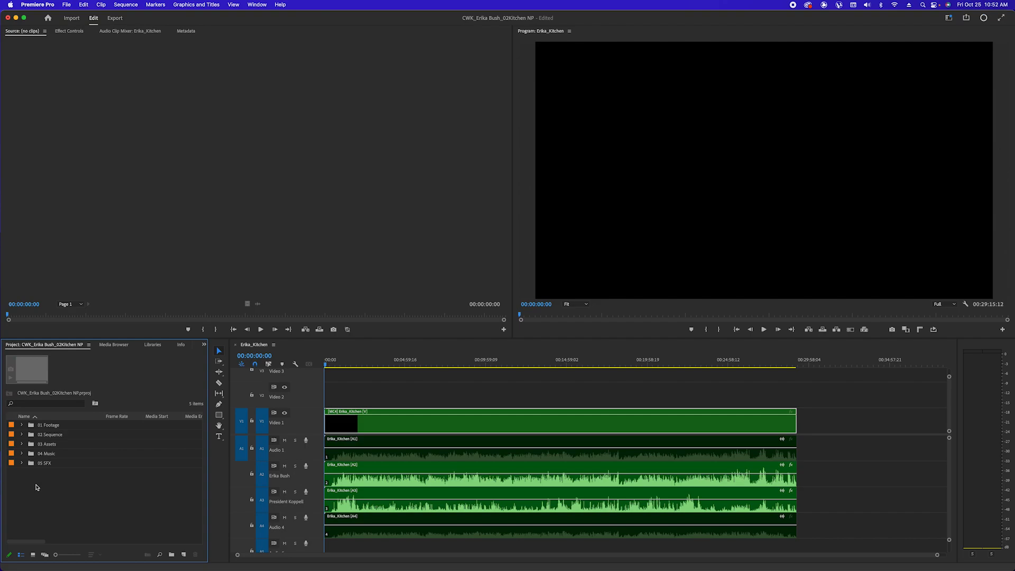
# Bring up Finder and step back to the top level of the NP 2 TB drive
pyautogui.moveTo(172, 568)
pyautogui.click(161, 562)
pyautogui.click(464, 106)
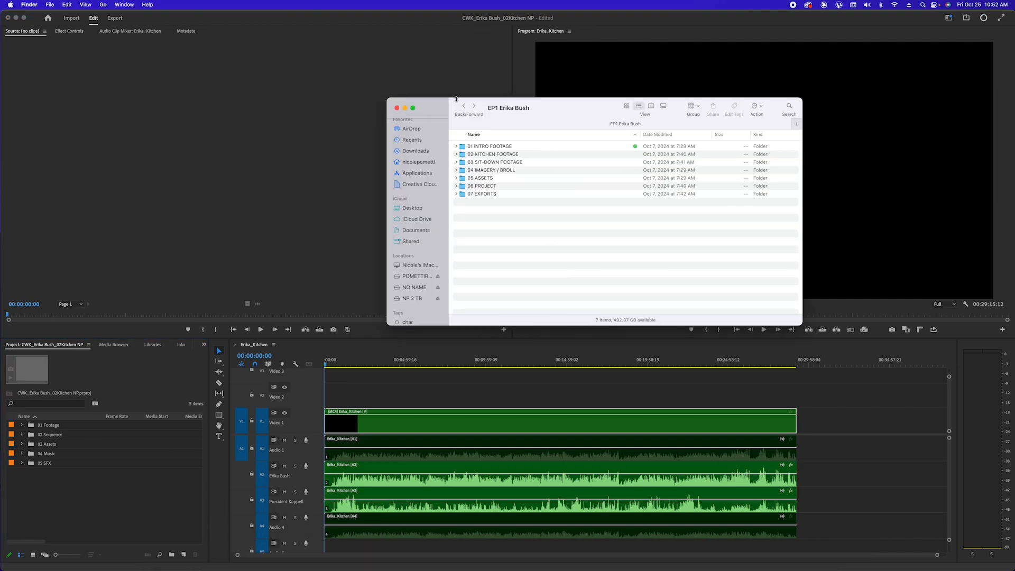
pyautogui.click(464, 106)
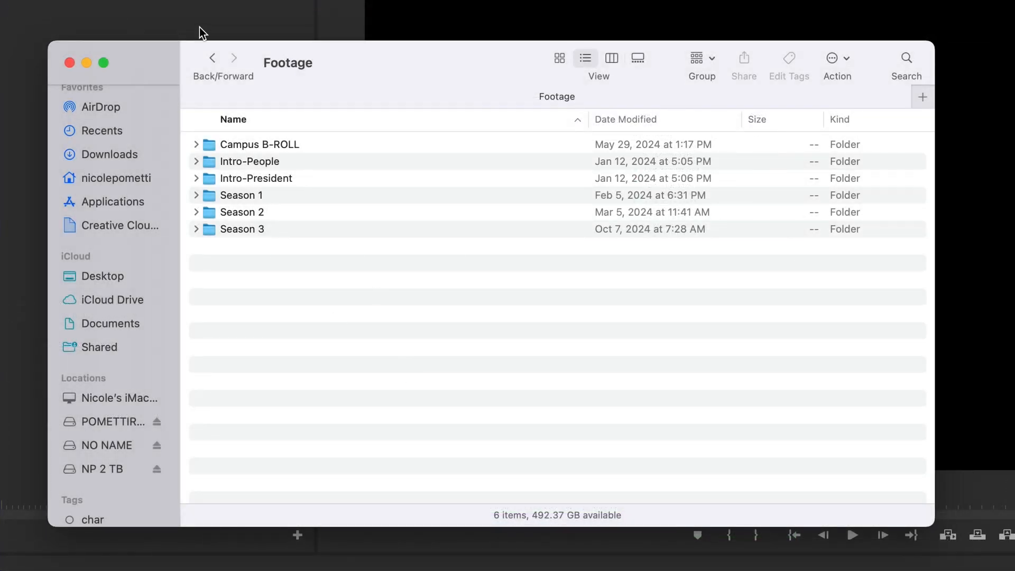
pyautogui.click(212, 58)
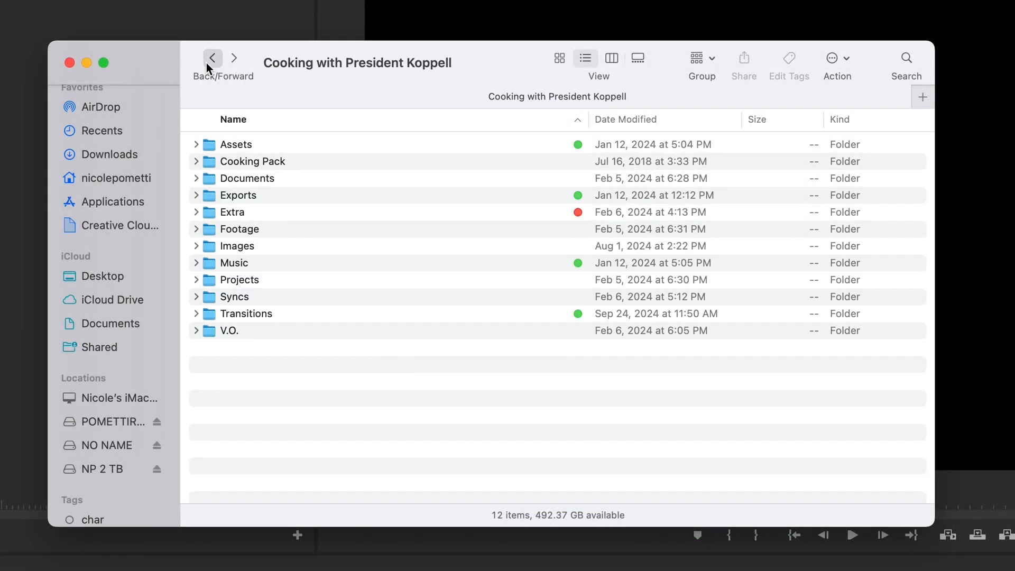
pyautogui.click(212, 58)
# Expand the cooking show's folder, then its Footage and Season 3 folders
pyautogui.click(351, 212)
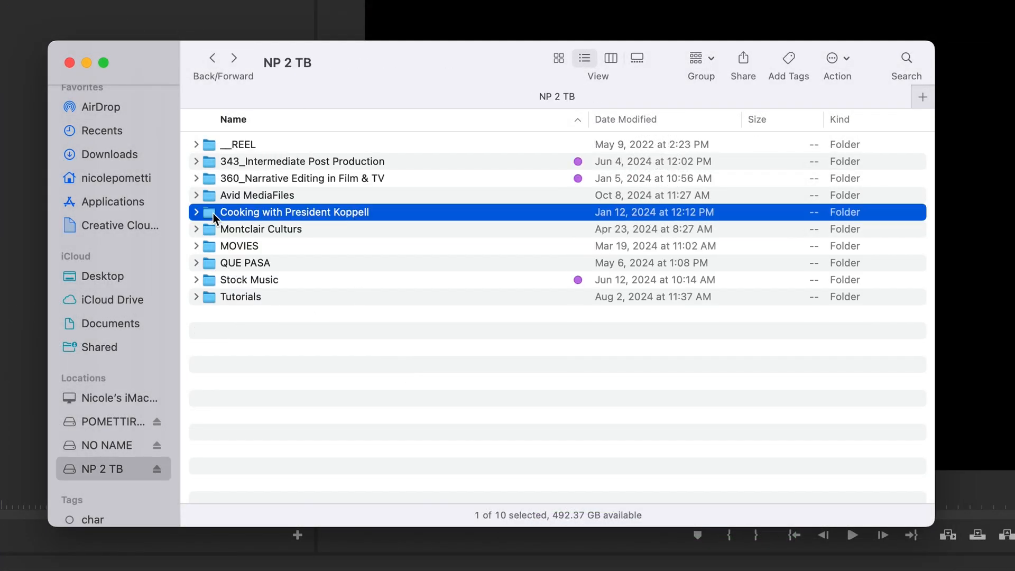
pyautogui.click(195, 212)
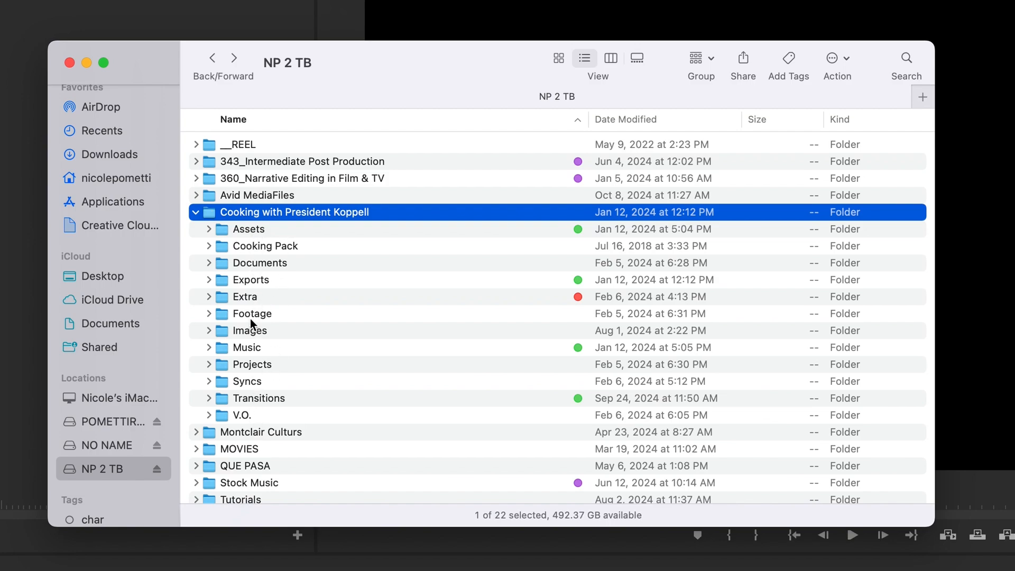
pyautogui.click(216, 315)
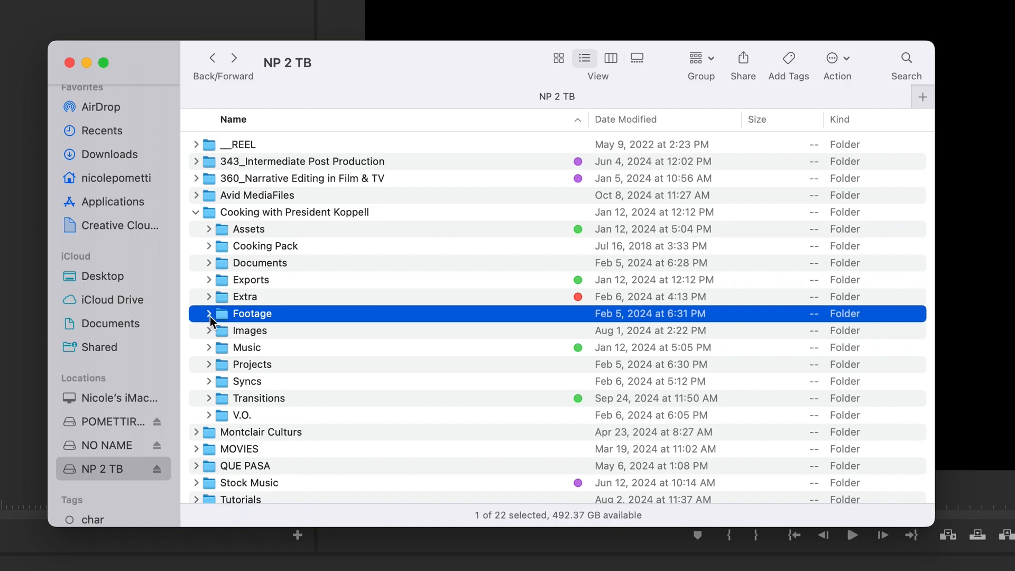
pyautogui.click(210, 315)
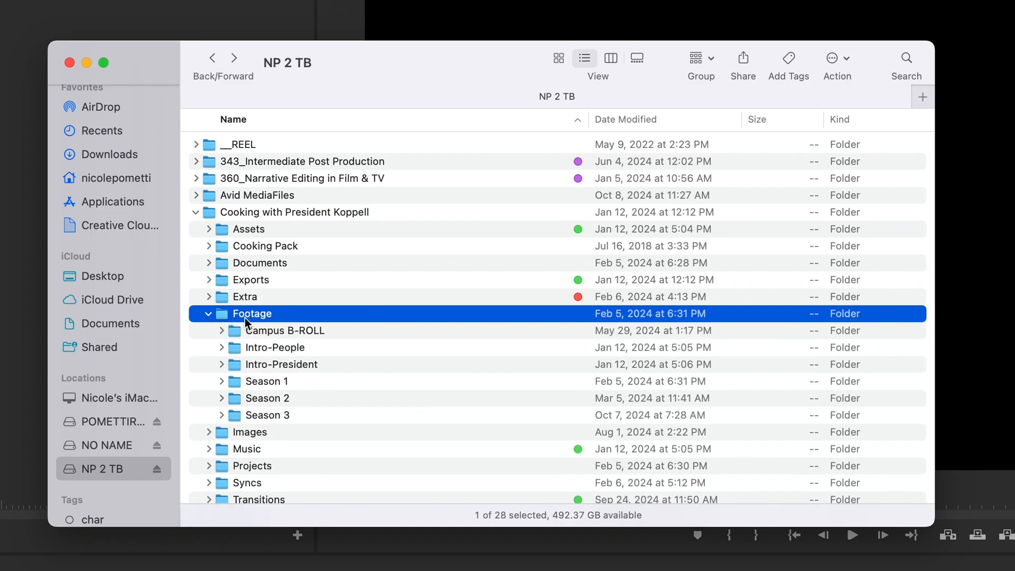
pyautogui.click(284, 411)
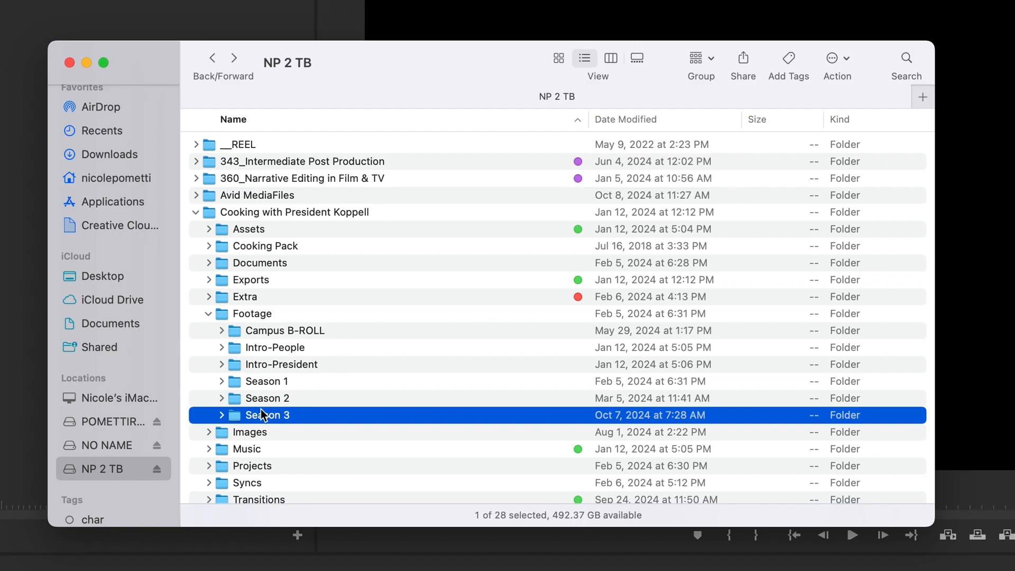
pyautogui.click(223, 416)
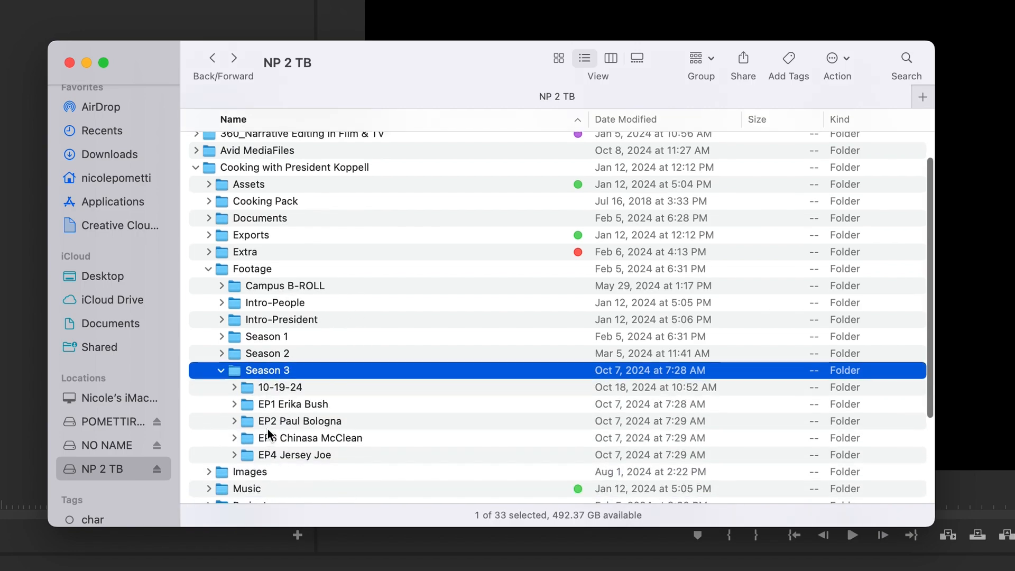
pyautogui.press('Down')
pyautogui.press('Down')
pyautogui.press('Down')
pyautogui.press('Down')
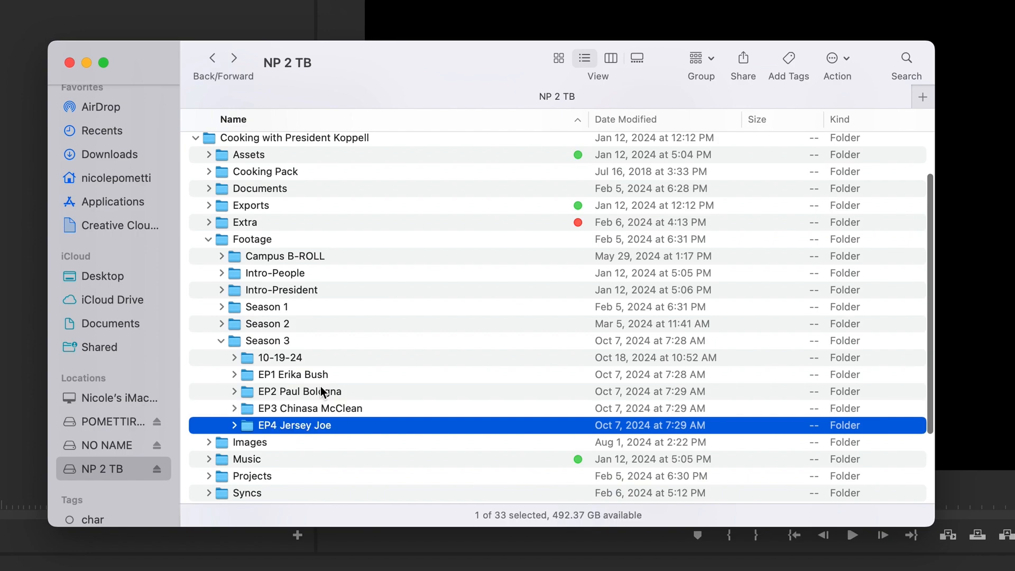
pyautogui.click(293, 362)
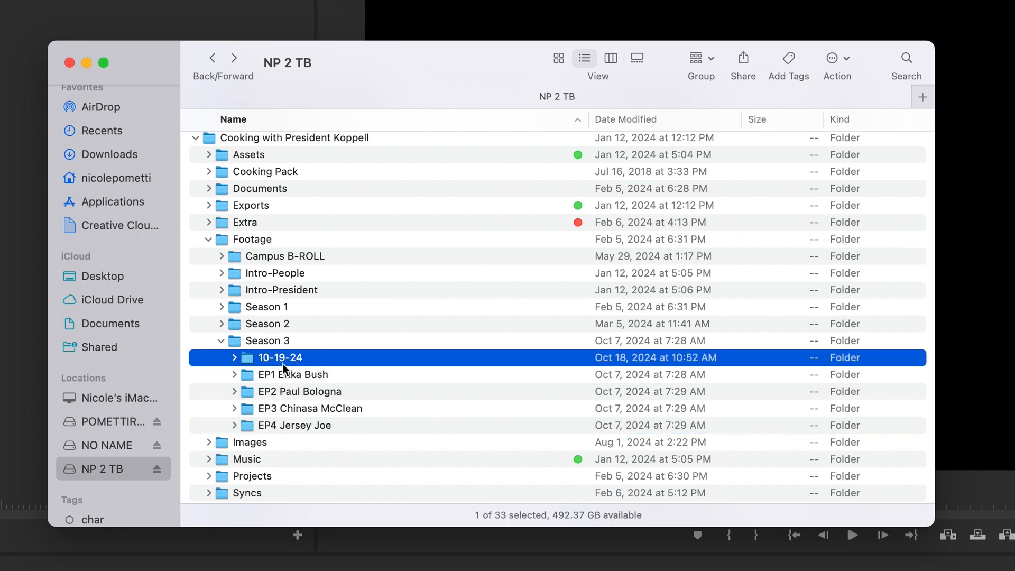
pyautogui.click(281, 376)
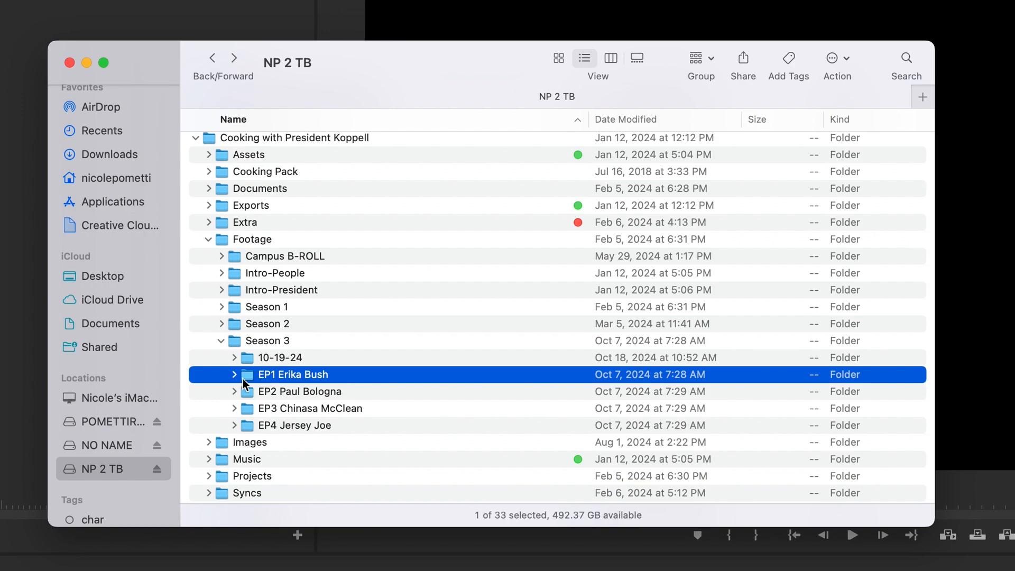
pyautogui.click(234, 375)
# Select the subfolders from 01 INTRO FOOTAGE through 06 PROJECT one after another
pyautogui.scroll(-5, 288, 379)
pyautogui.click(317, 231)
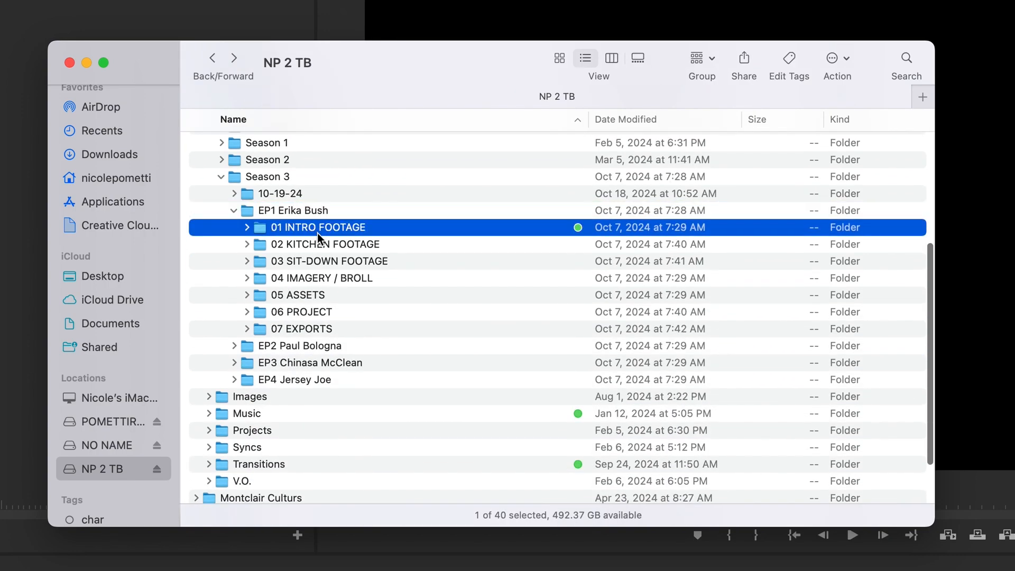
pyautogui.scroll(3, 330, 296)
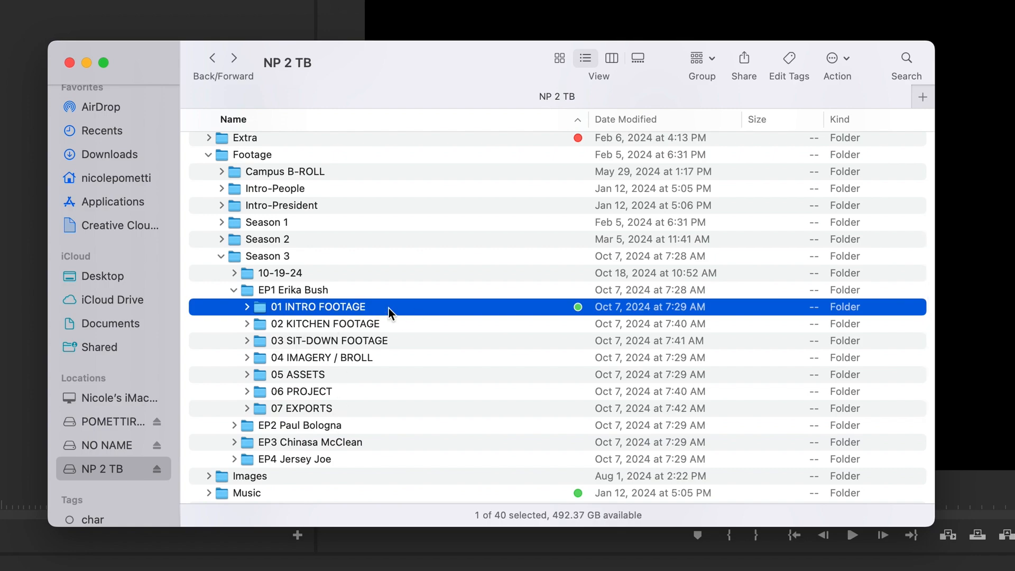
pyautogui.click(393, 322)
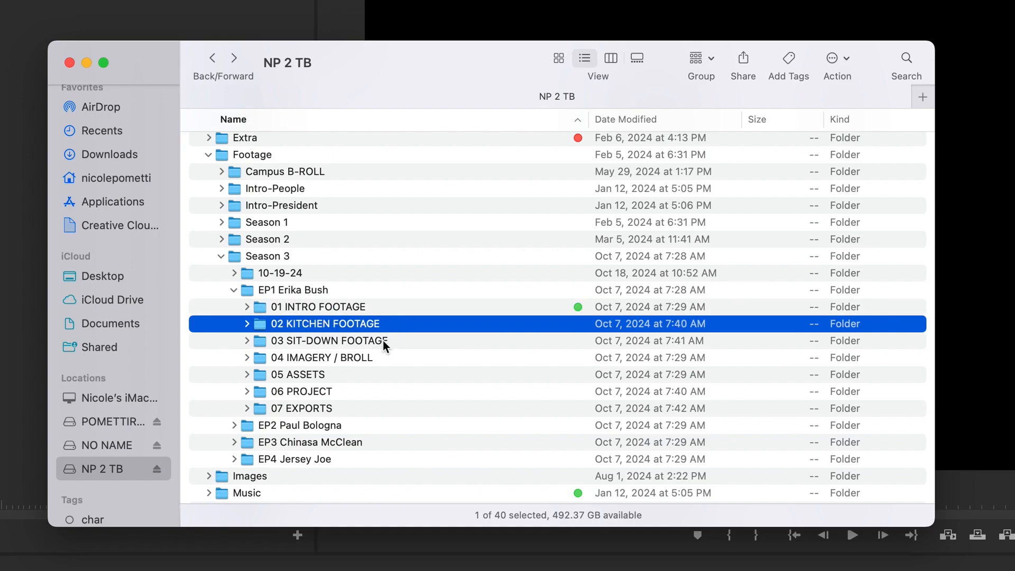
pyautogui.click(383, 341)
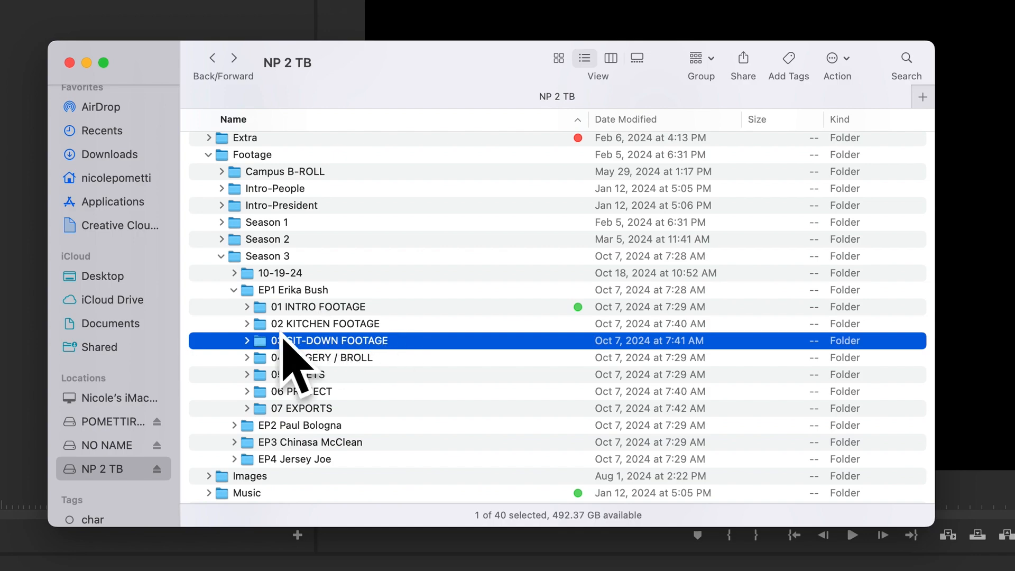
pyautogui.click(388, 358)
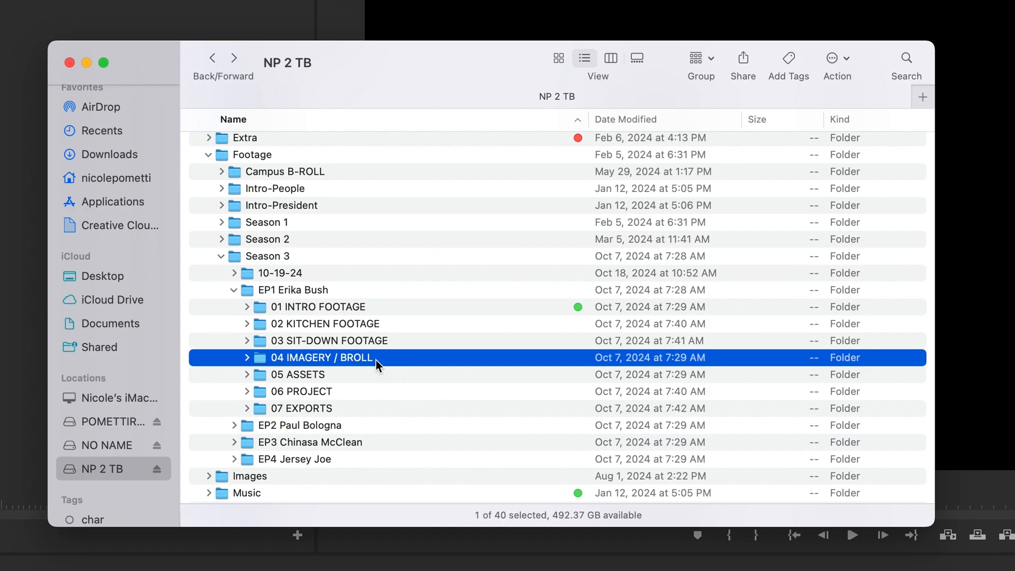
pyautogui.click(355, 379)
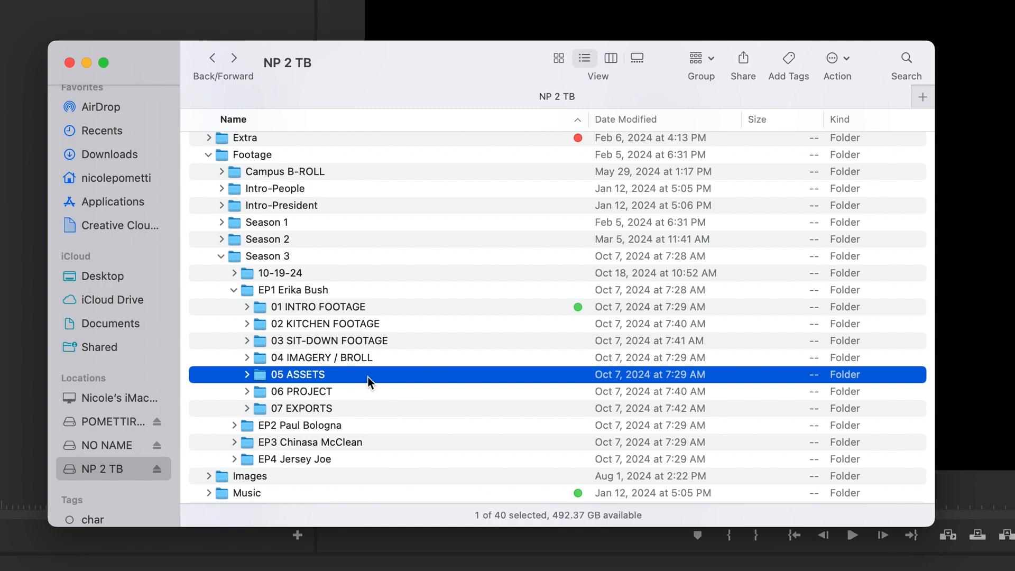
pyautogui.click(352, 393)
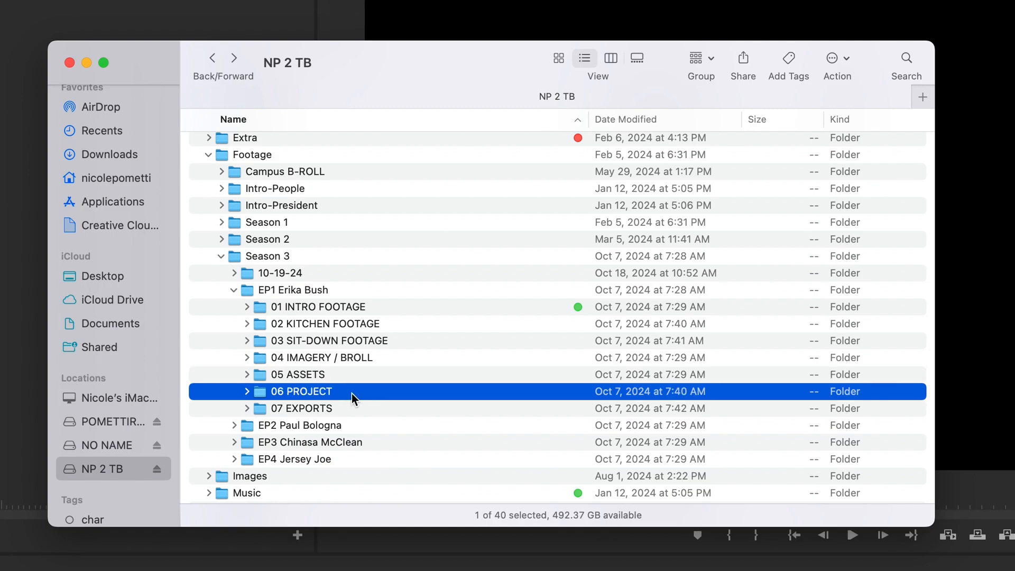
# Expand 06 PROJECT and select the 01–03 footage folders in turn
pyautogui.click(247, 392)
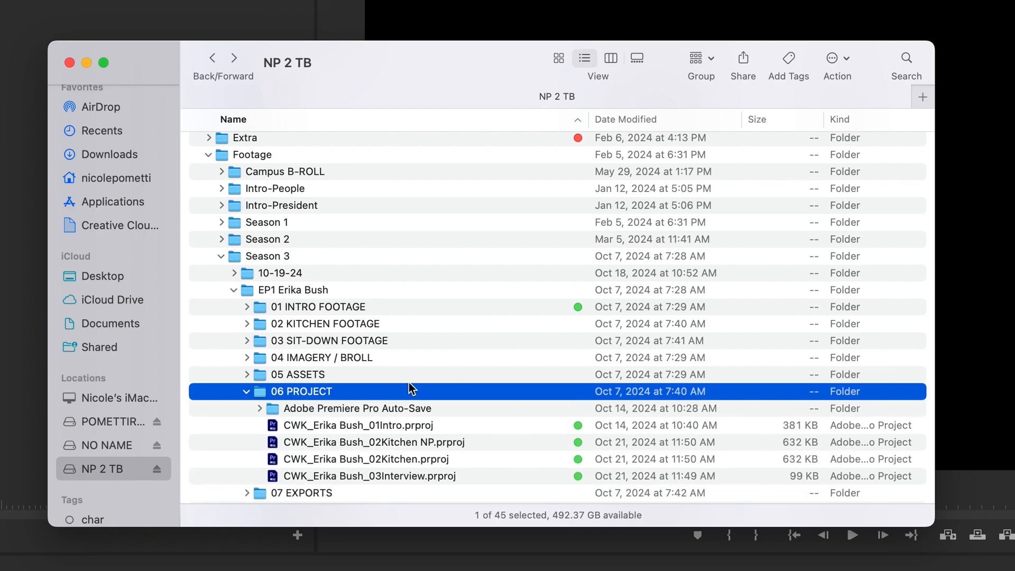
pyautogui.click(326, 311)
pyautogui.click(354, 321)
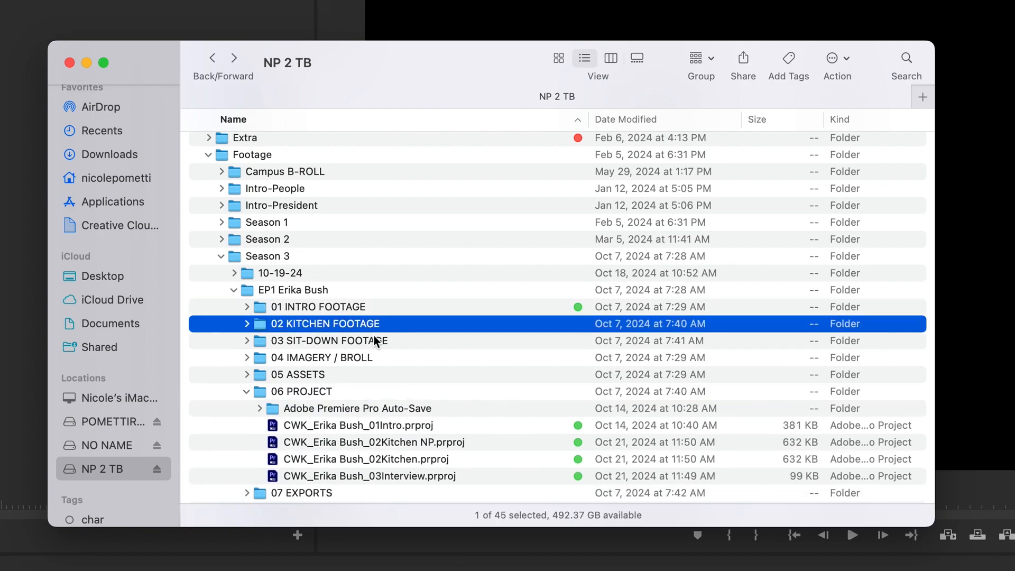
pyautogui.click(364, 341)
# Select the four Premiere project files, then check the Kitchen project file's context menu
pyautogui.moveTo(460, 474); pyautogui.dragTo(432, 429)
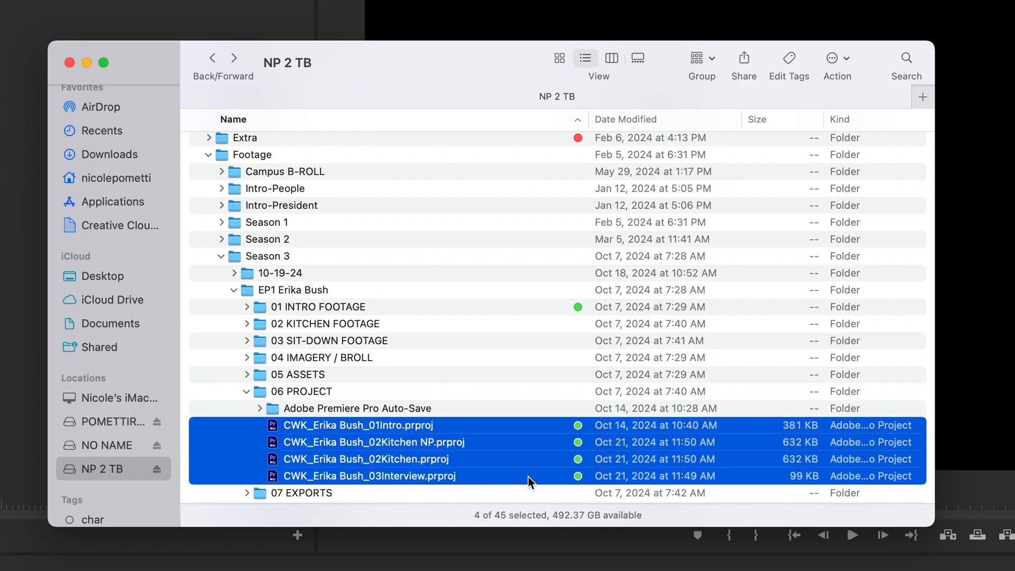
pyautogui.click(464, 446)
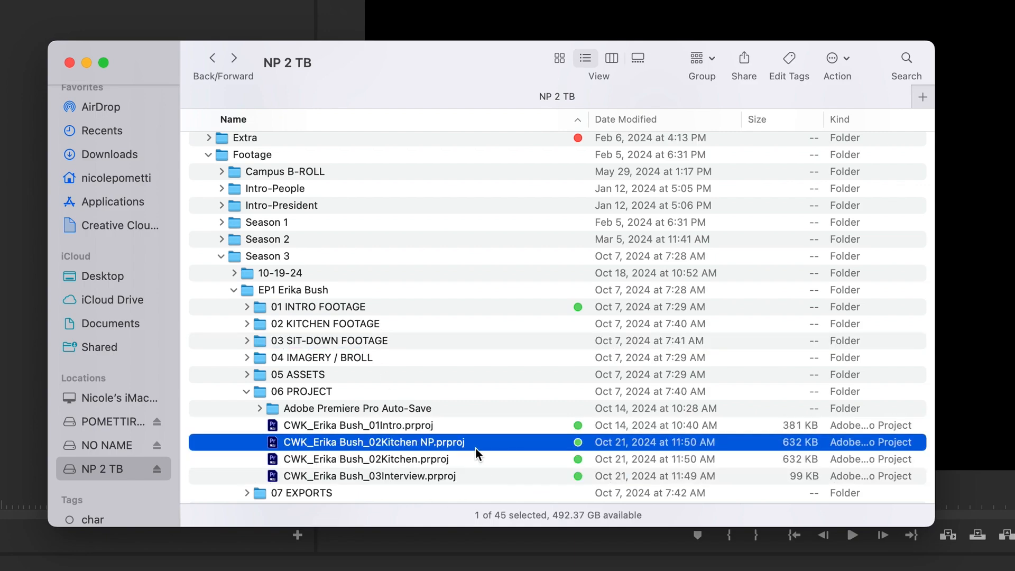
pyautogui.click(412, 460)
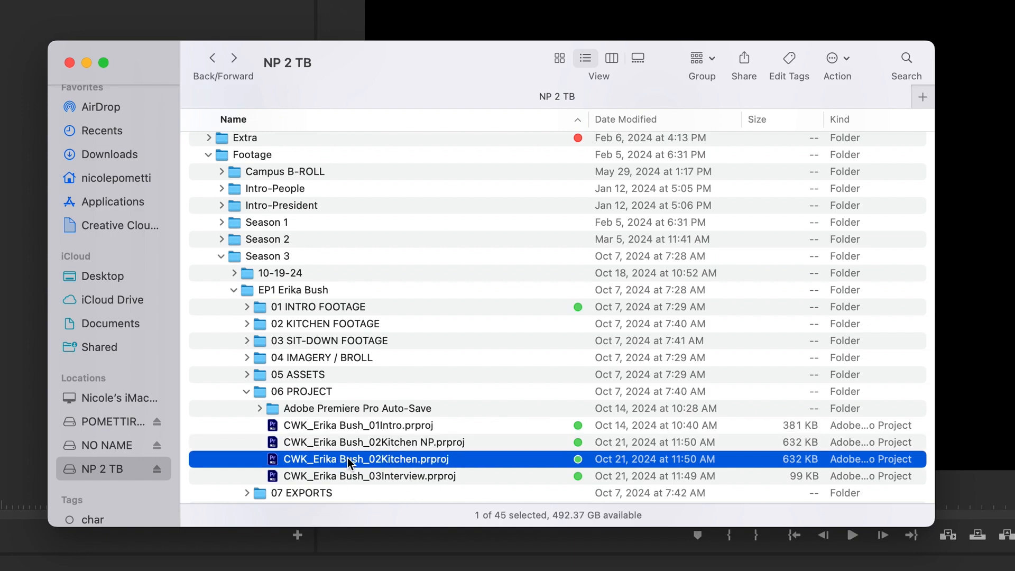
pyautogui.click(464, 458)
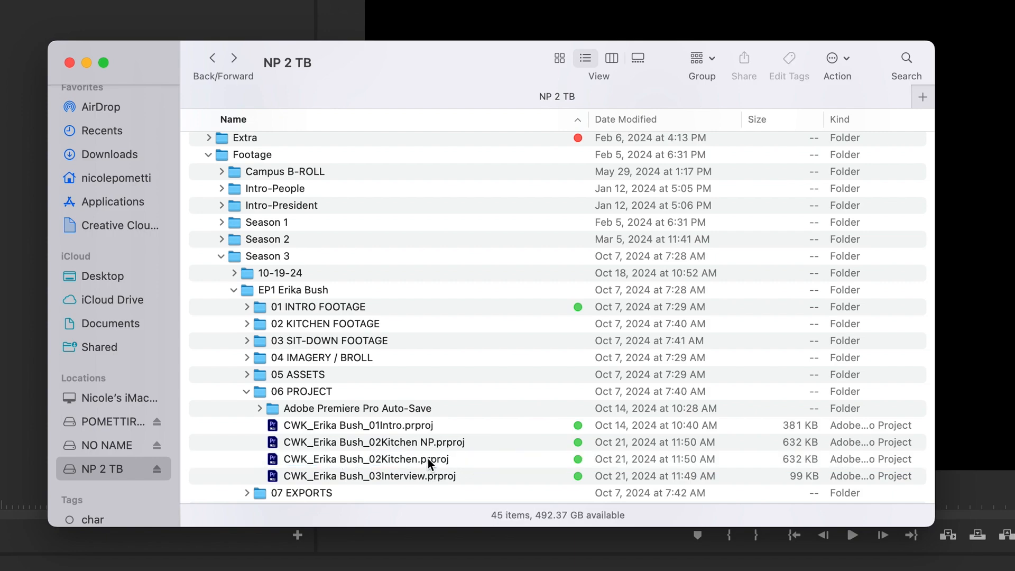
pyautogui.click(402, 459)
pyautogui.rightClick(279, 458)
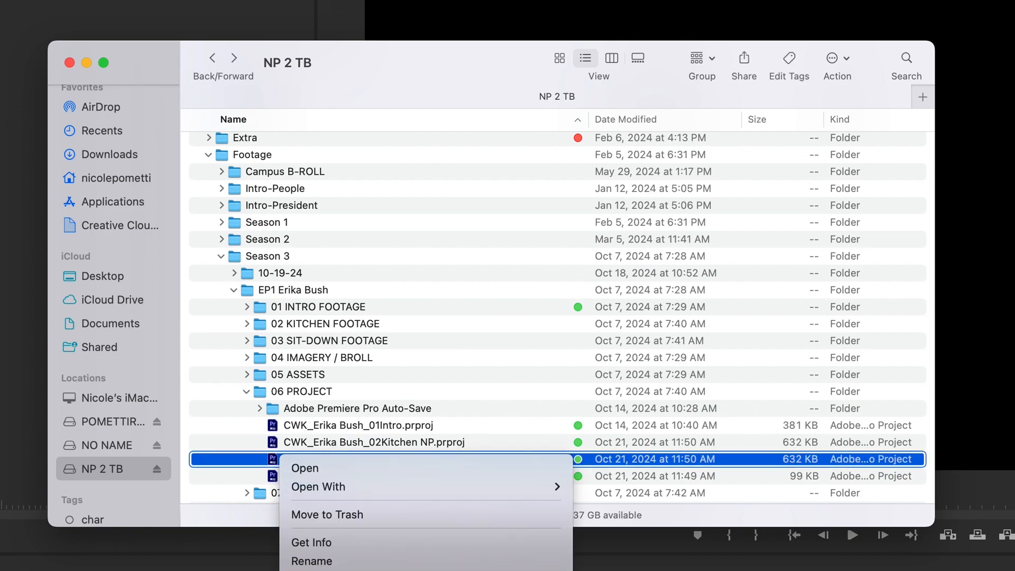
pyautogui.click(408, 437)
# Select each project file in turn: 01Intro, 02Kitchen, 02Kitchen NP and 03Interview
pyautogui.click(435, 442)
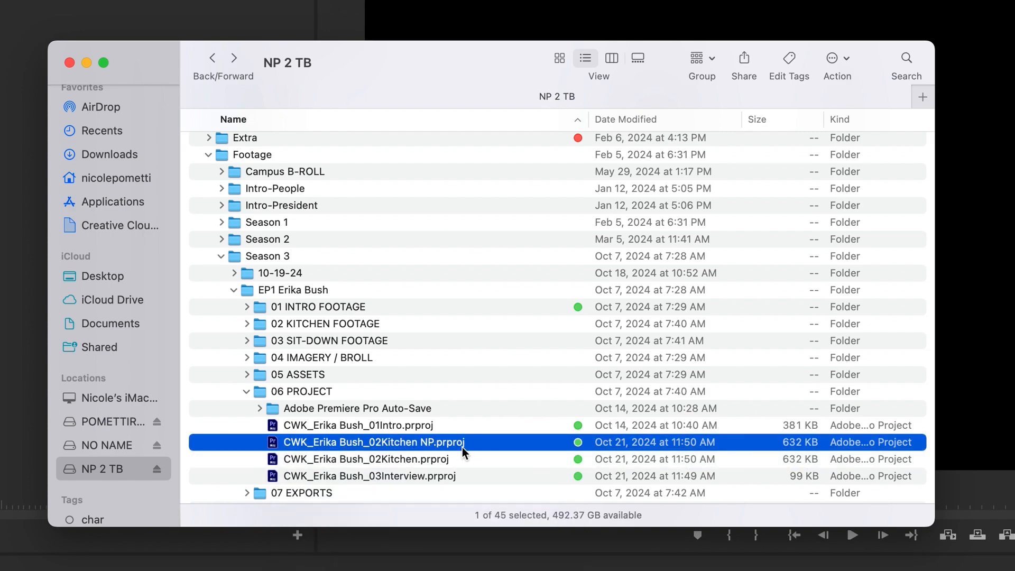
pyautogui.click(454, 478)
pyautogui.click(427, 461)
pyautogui.click(394, 424)
pyautogui.click(411, 458)
pyautogui.click(425, 476)
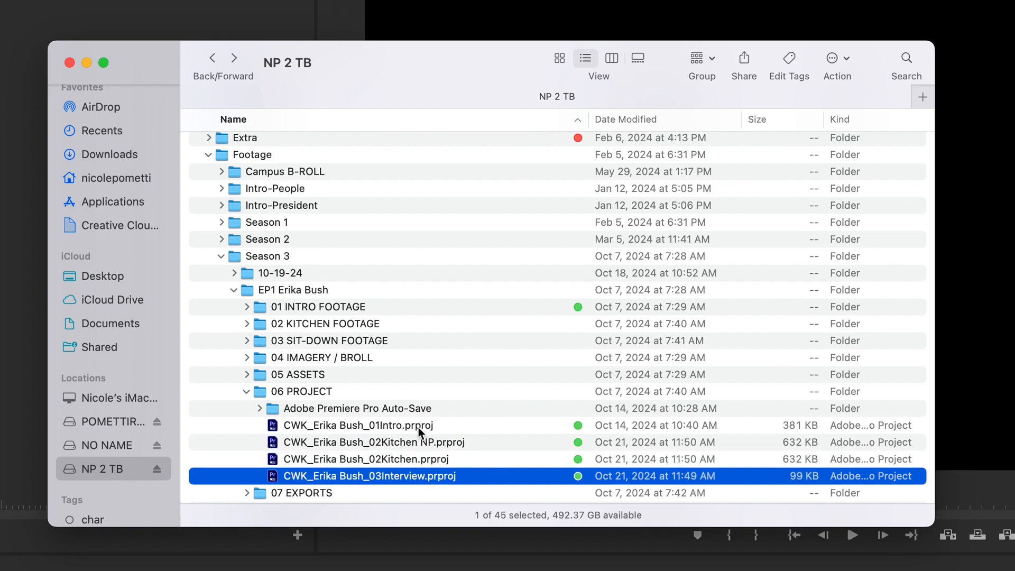
pyautogui.click(391, 428)
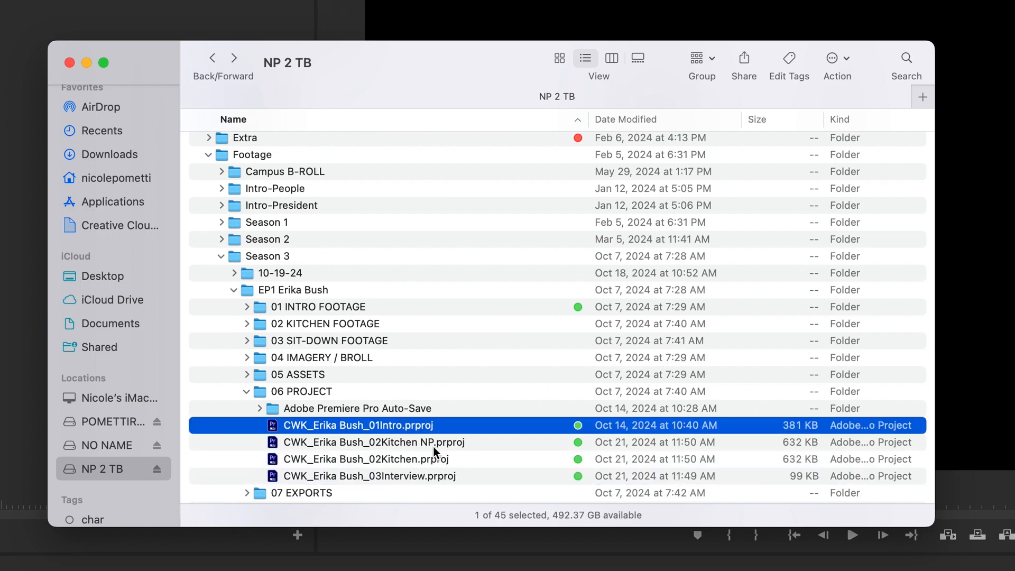
pyautogui.click(488, 441)
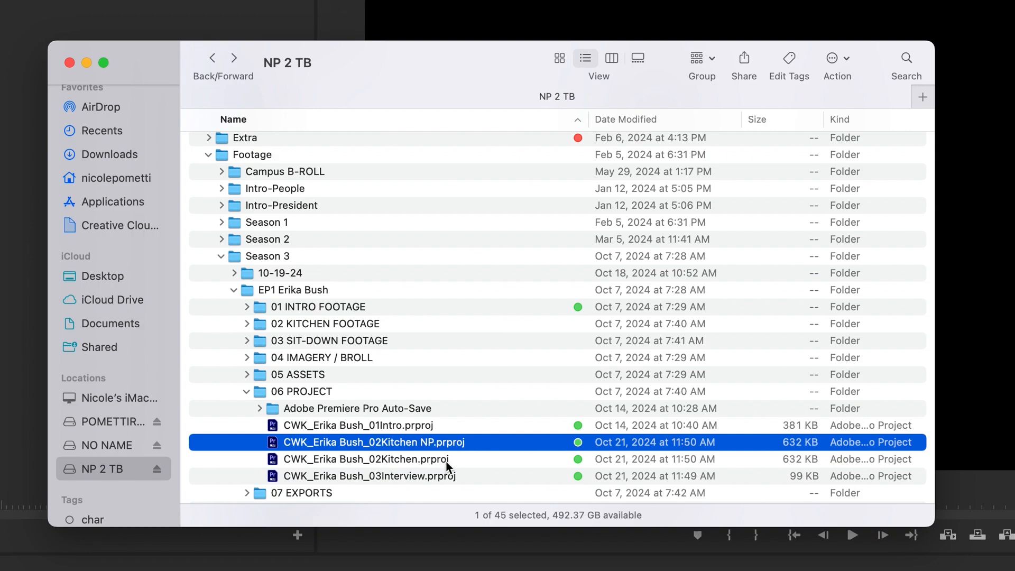
# Peek into 07 EXPORTS, then reopen 06 PROJECT and select each project file again
pyautogui.click(247, 391)
pyautogui.click(246, 408)
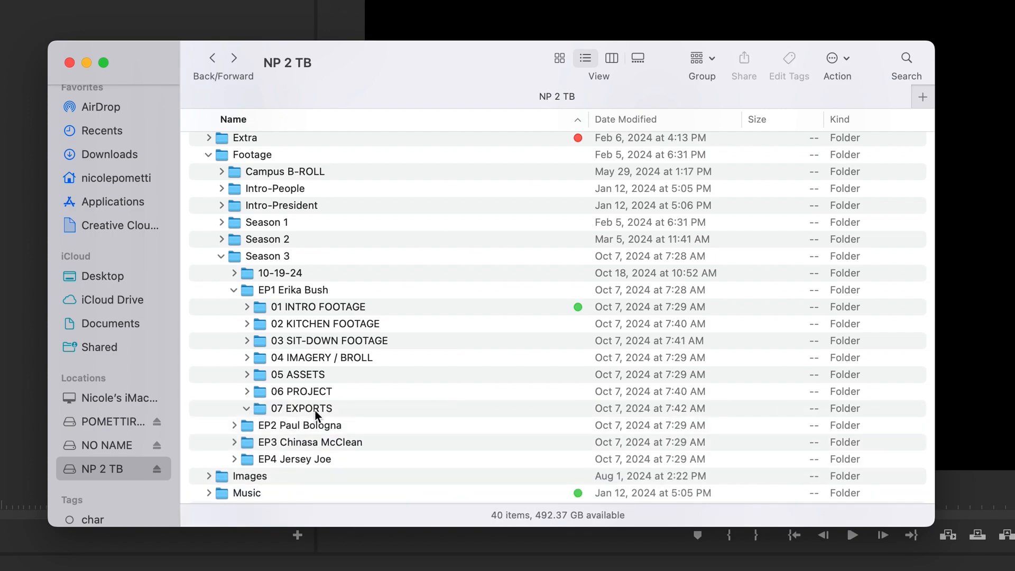
pyautogui.click(364, 415)
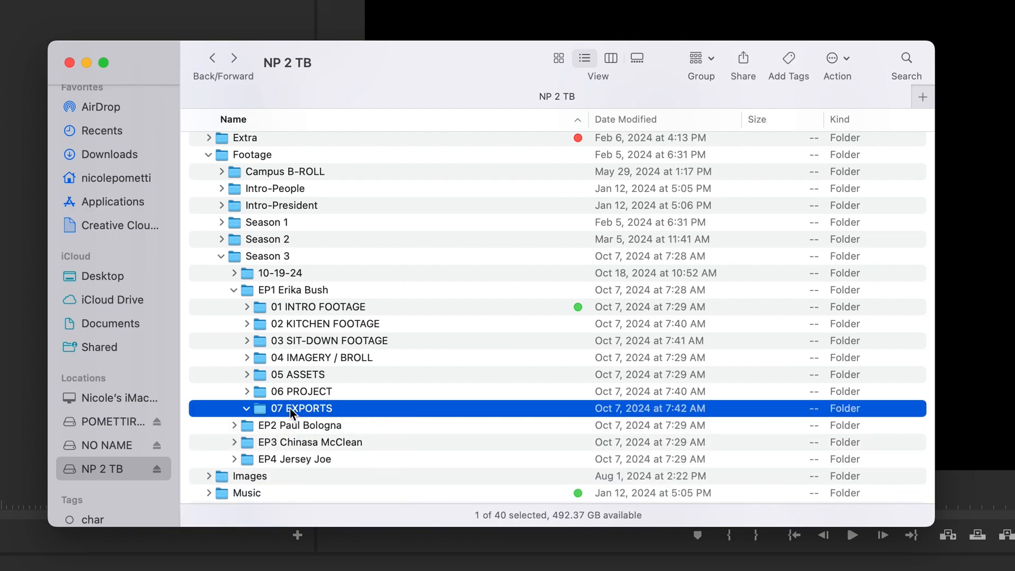
pyautogui.click(246, 408)
pyautogui.click(246, 392)
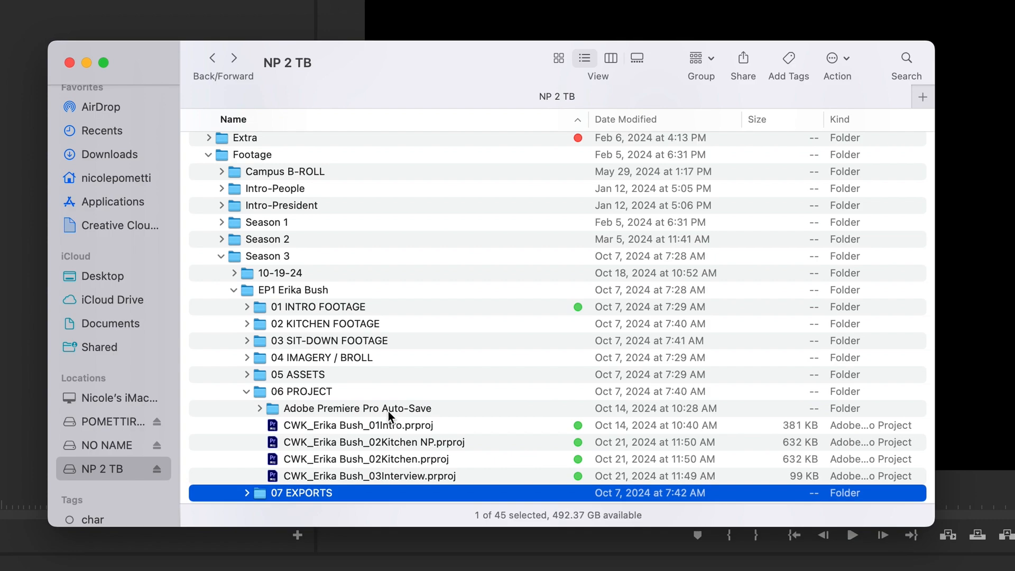
pyautogui.click(440, 433)
pyautogui.click(429, 444)
pyautogui.click(433, 459)
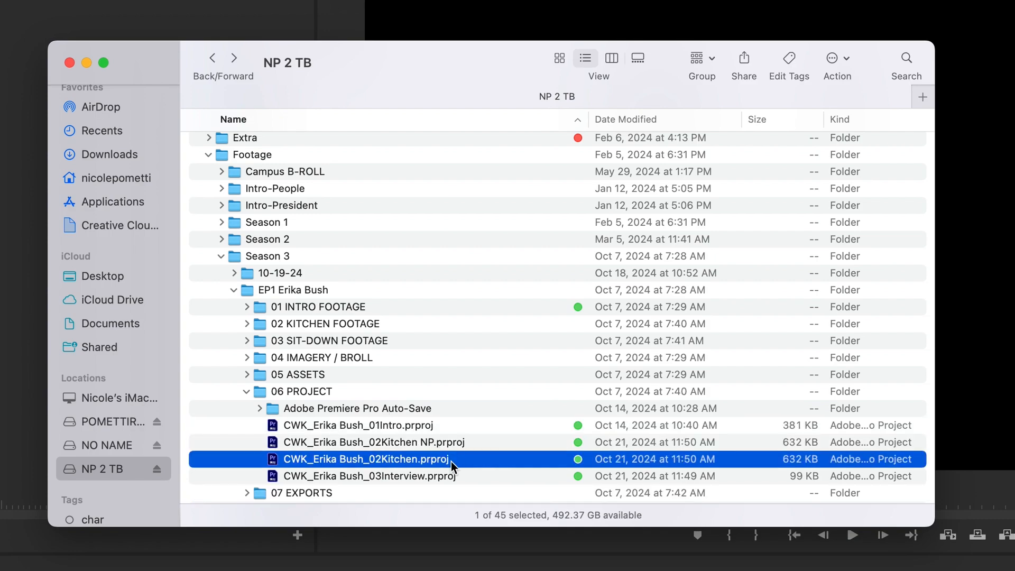
pyautogui.click(453, 477)
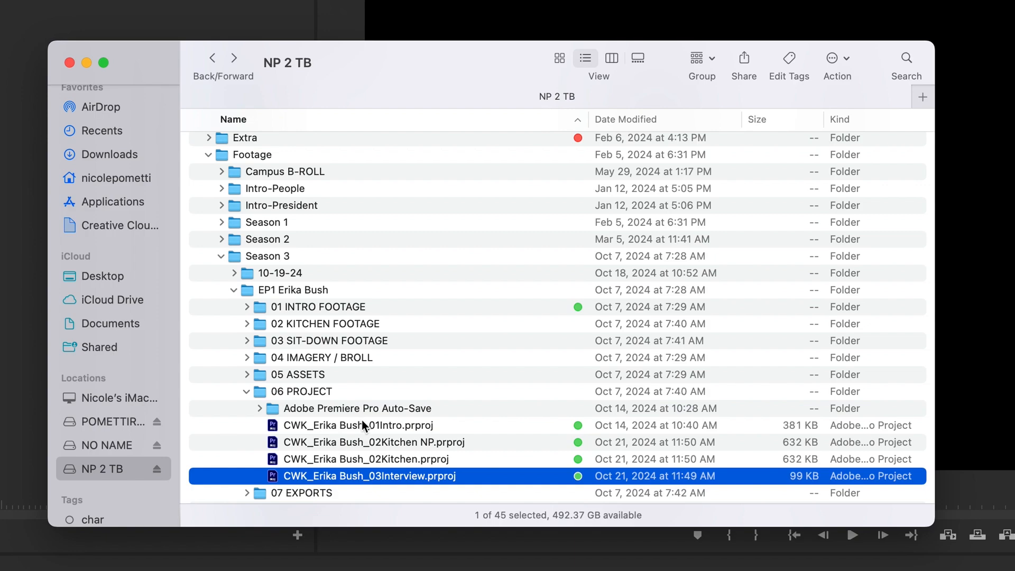
# Collapse 06 PROJECT, select the episode folders, and switch back to Premiere Pro
pyautogui.click(246, 392)
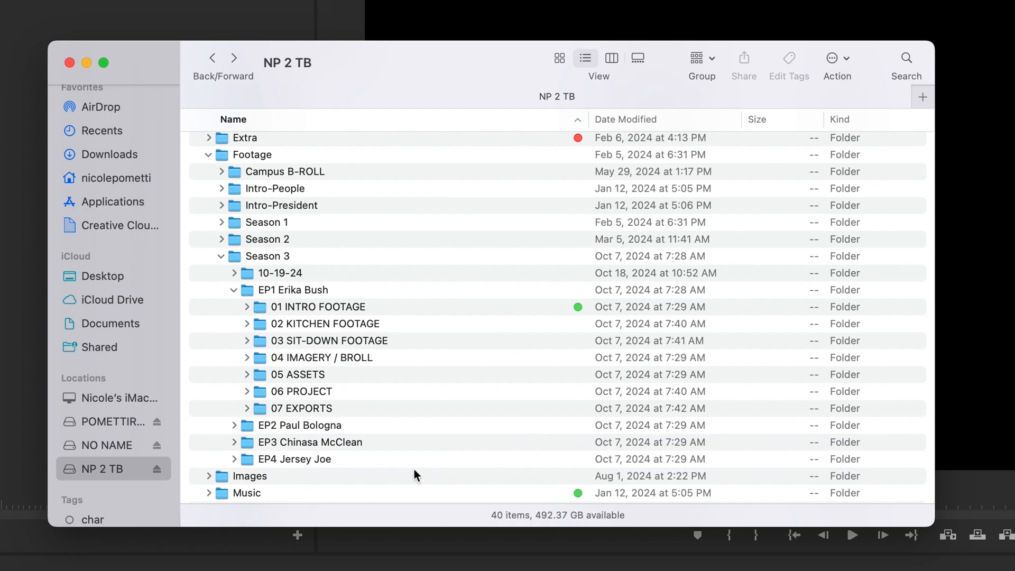
pyautogui.click(356, 326)
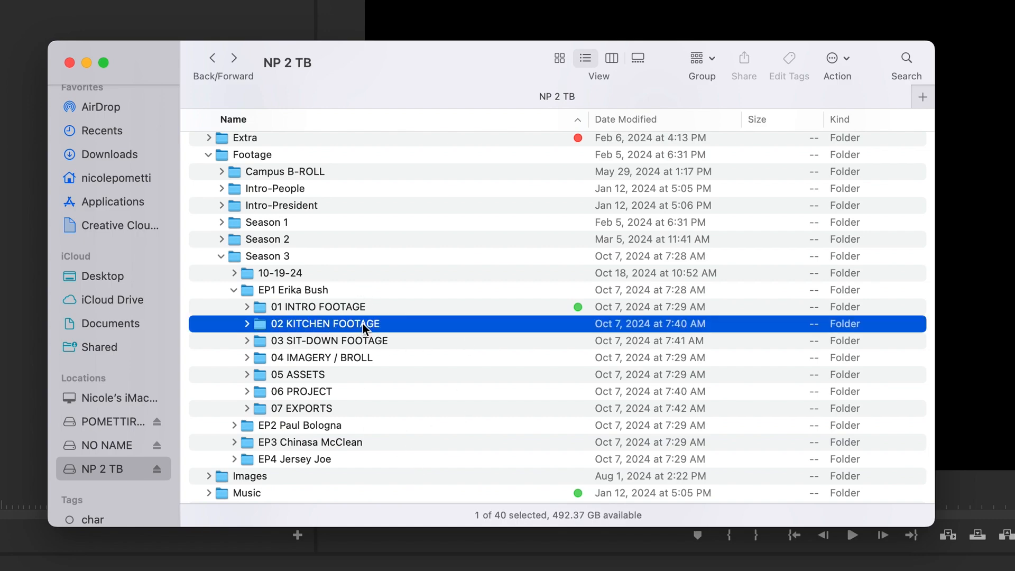
pyautogui.moveTo(391, 366); pyautogui.dragTo(361, 407)
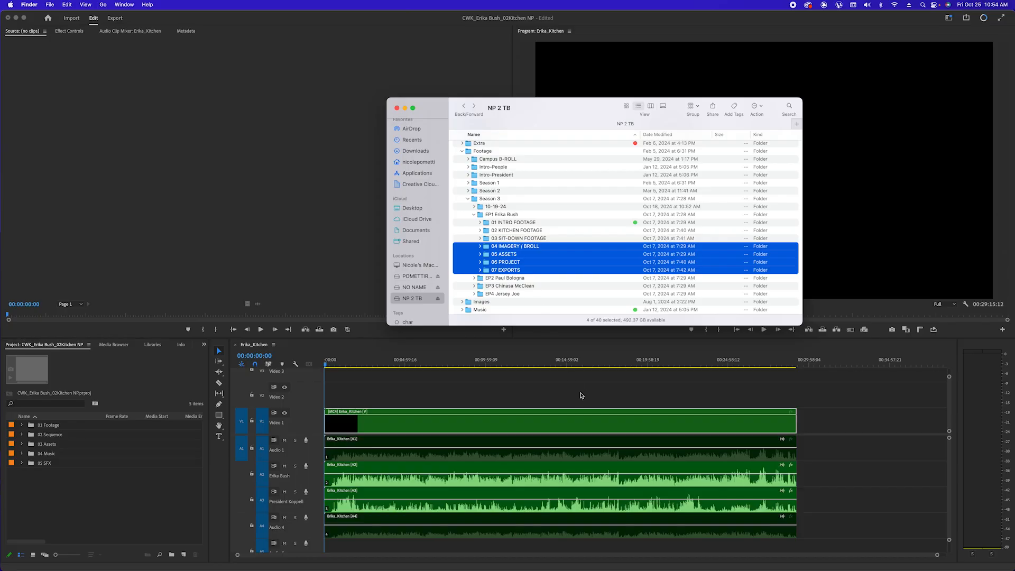
pyautogui.click(583, 398)
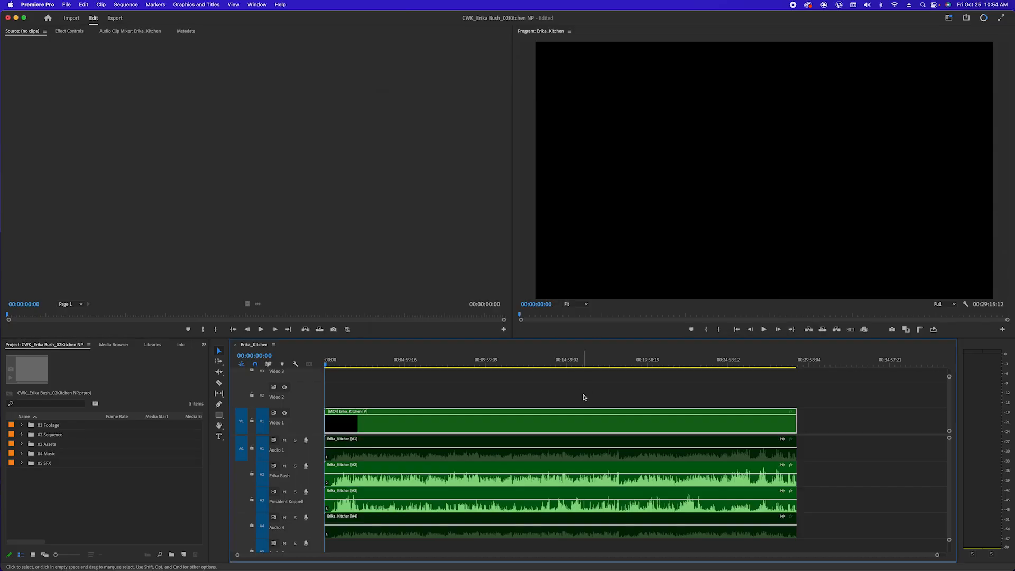
# Reset the workspace to its saved layout and widen the Program monitor
pyautogui.click(947, 18)
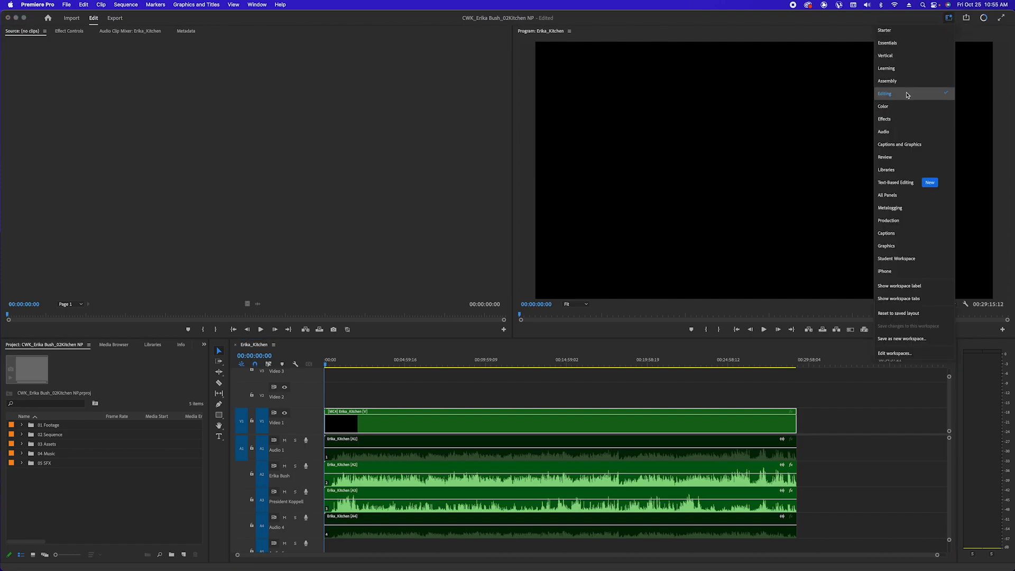
pyautogui.click(949, 18)
pyautogui.click(948, 18)
pyautogui.click(949, 18)
pyautogui.moveTo(513, 147); pyautogui.dragTo(320, 155)
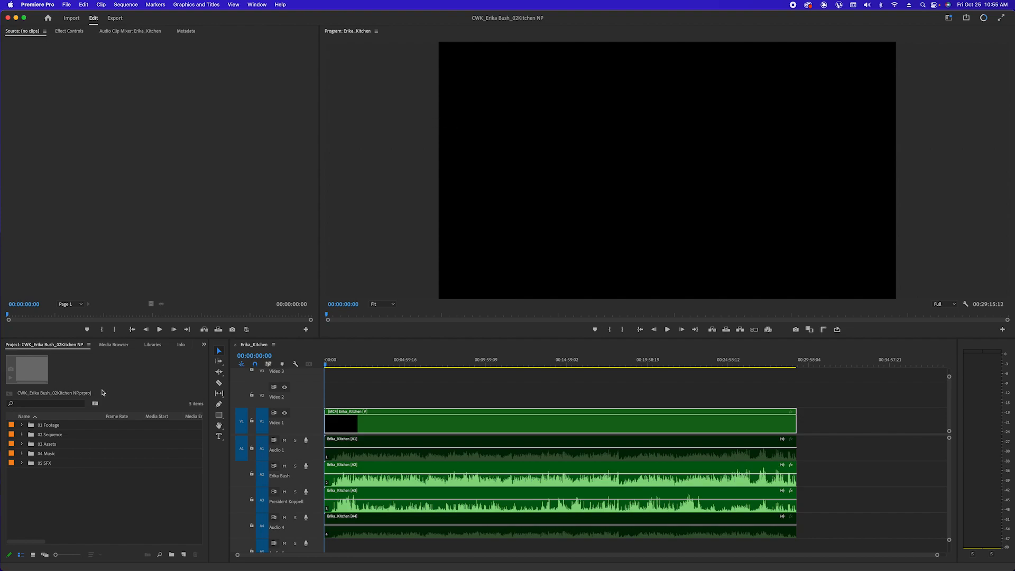
# Expand the 02 Sequence bin and its BACKUP SEQUENCES bin
pyautogui.click(22, 436)
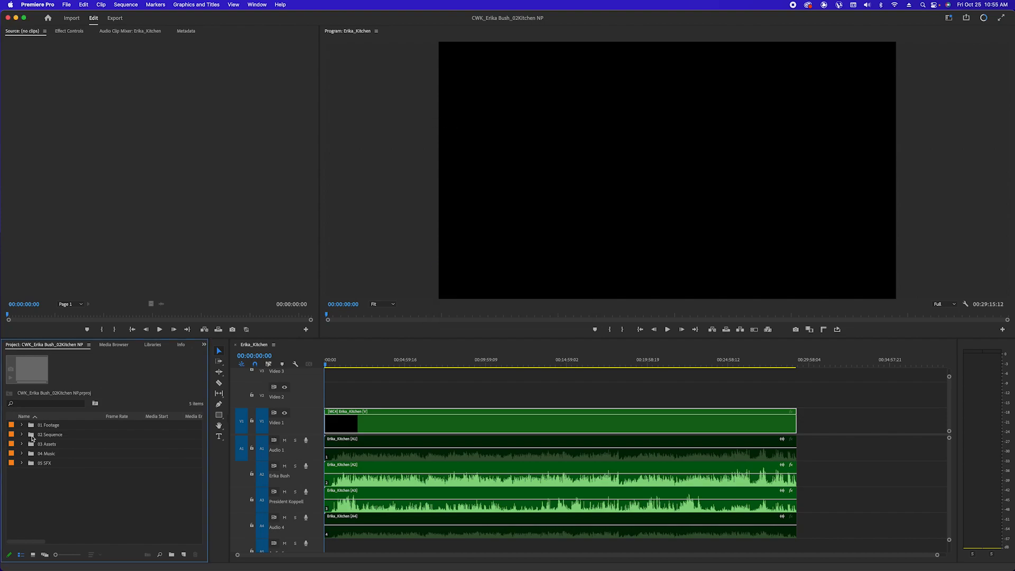
pyautogui.click(22, 435)
pyautogui.click(63, 447)
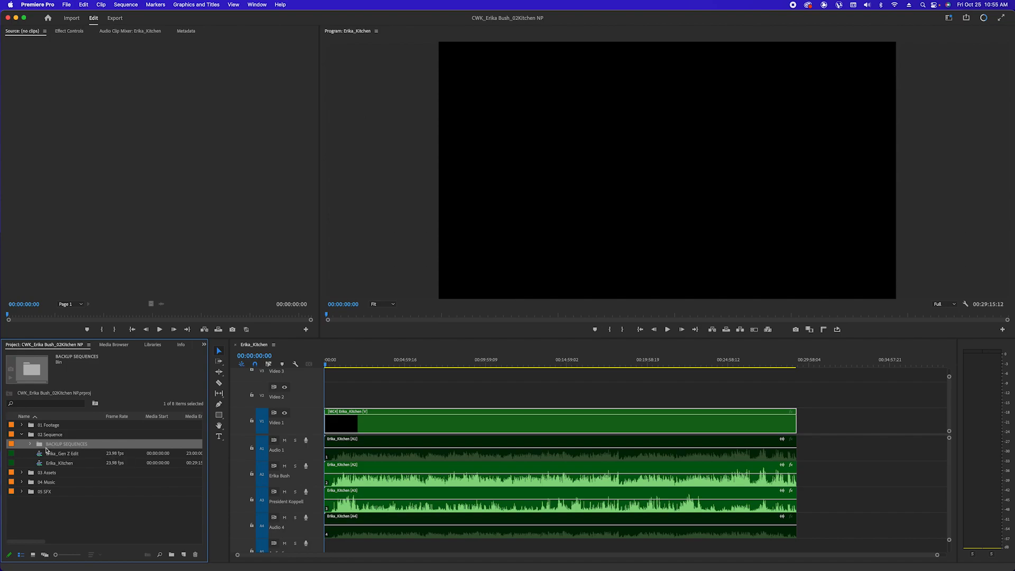
pyautogui.click(29, 445)
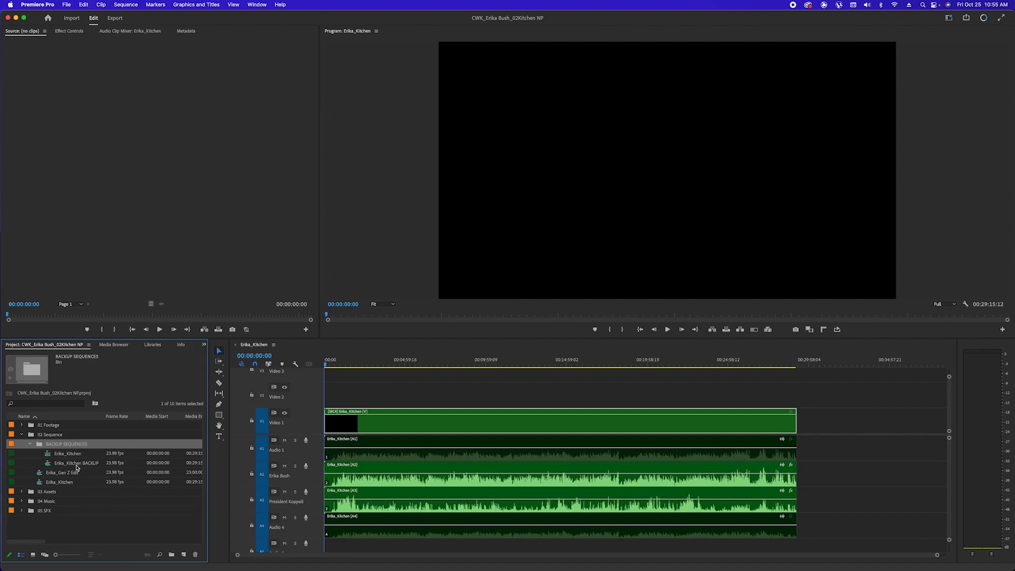
# Duplicate the Erika_Kitchen sequence and rename the copy to Erika_Kitchen NP
pyautogui.click(88, 465)
pyautogui.click(30, 446)
pyautogui.click(55, 463)
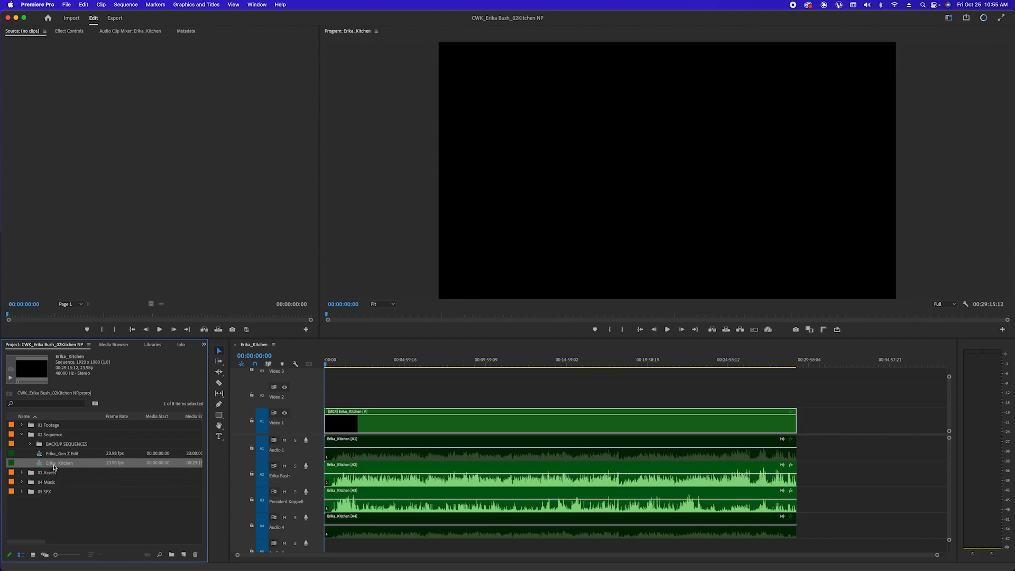
pyautogui.click(43, 467)
pyautogui.click(43, 465)
pyautogui.rightClick(41, 468)
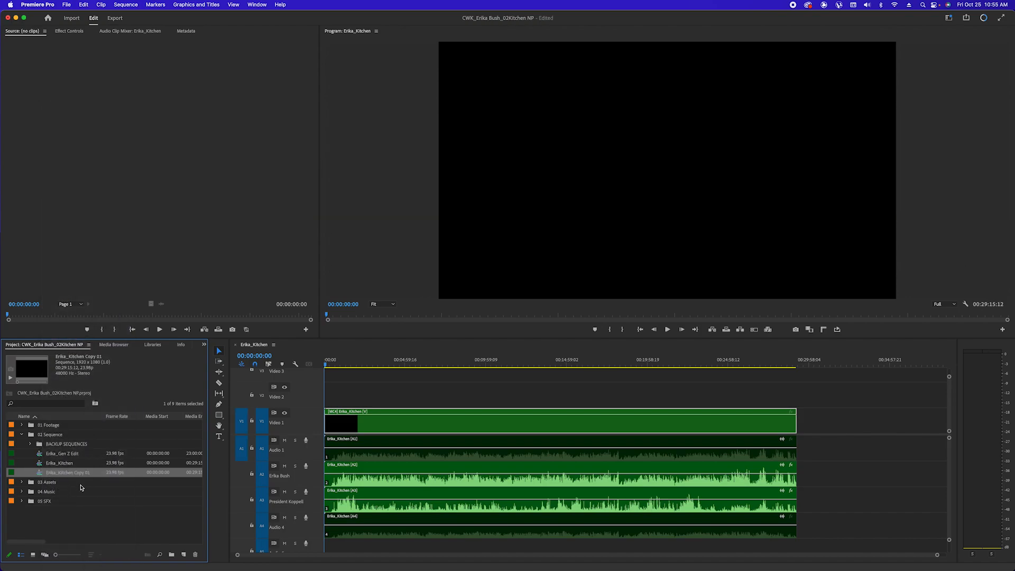
pyautogui.click(78, 474)
pyautogui.moveTo(87, 473); pyautogui.dragTo(252, 484)
pyautogui.write('NP')
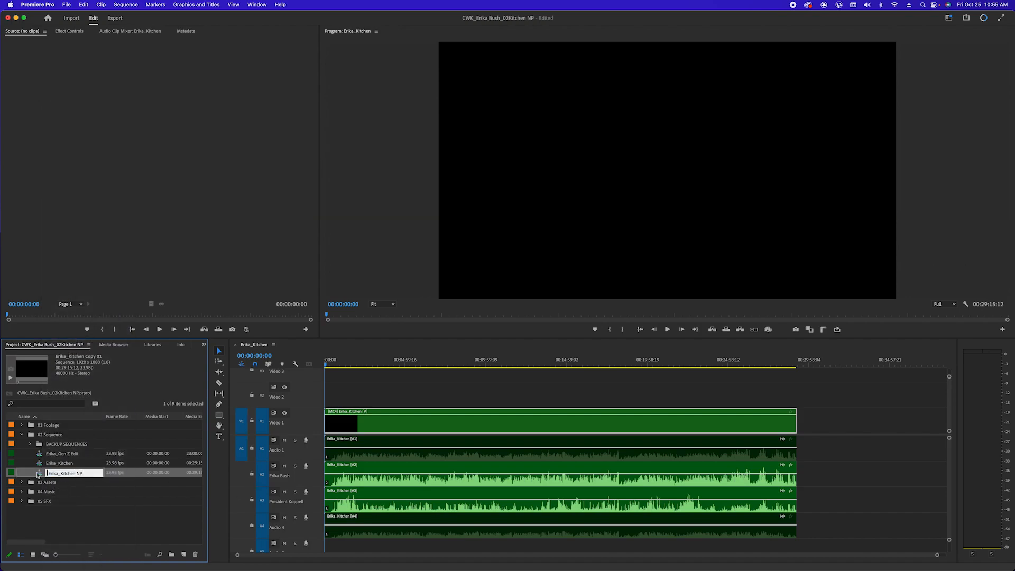
# Open Erika_Kitchen NP alone in the timeline, save the project, and scrub its start
pyautogui.doubleClick(39, 476)
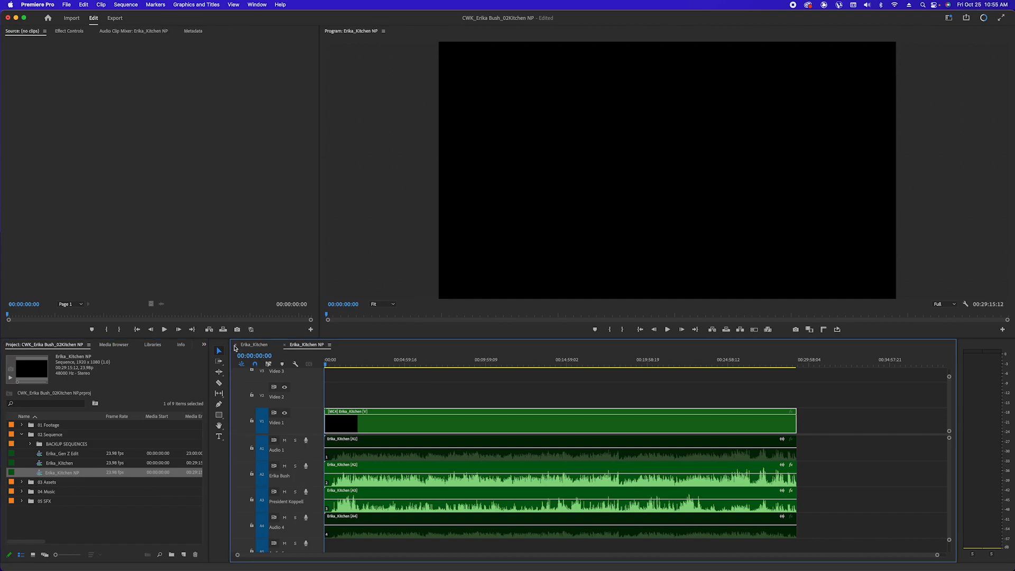
pyautogui.click(236, 346)
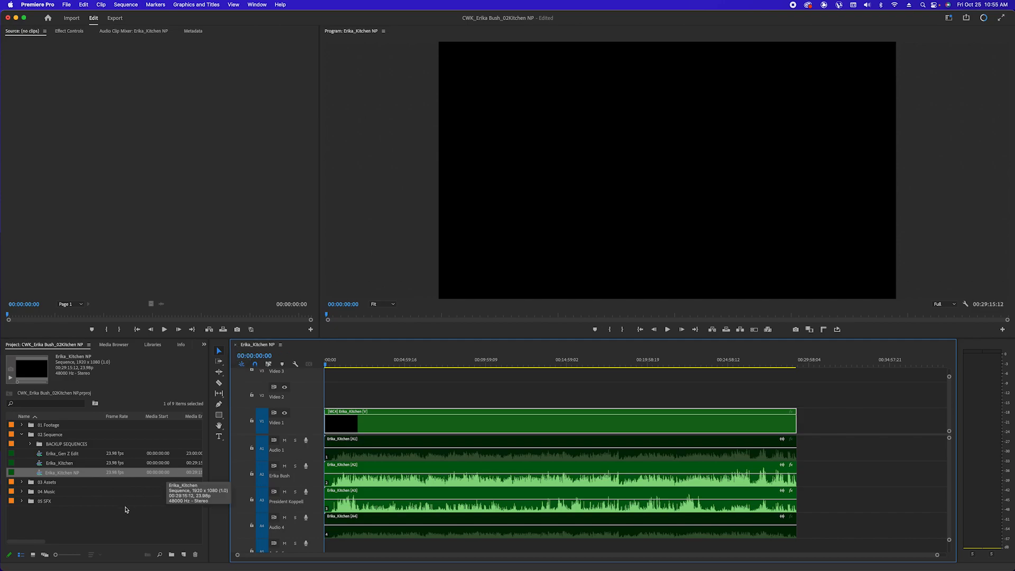
pyautogui.click(66, 467)
pyautogui.click(52, 473)
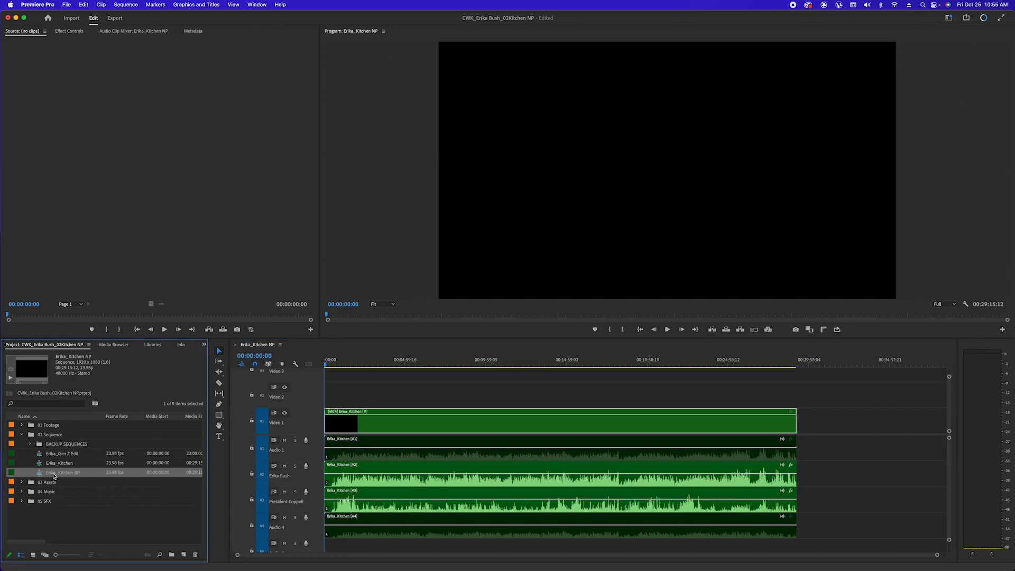
pyautogui.press('super+s')
pyautogui.moveTo(328, 363); pyautogui.dragTo(311, 394)
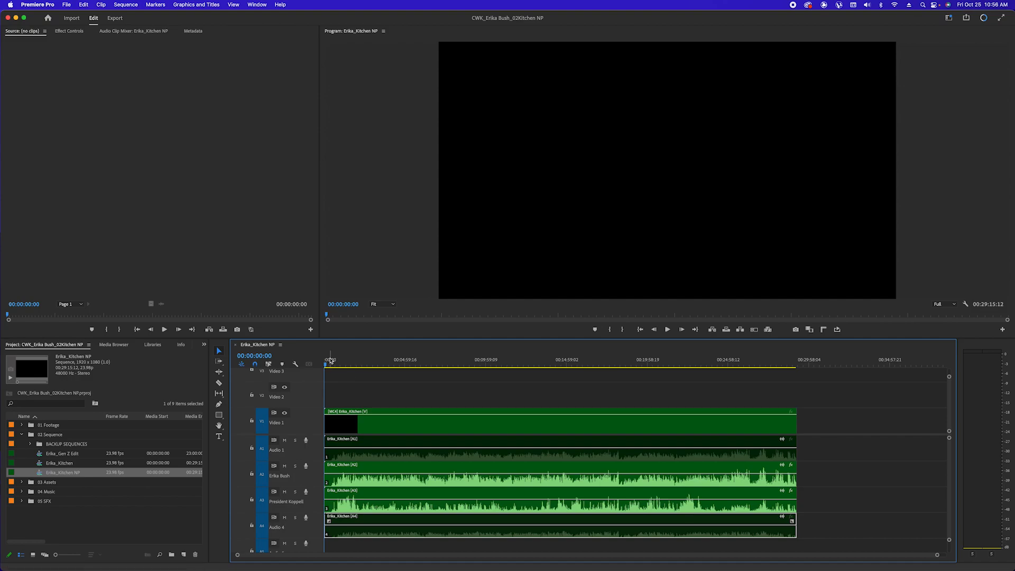
# Play the sequence from 00:00:38:06 with audio track A3 soloed
pyautogui.click(385, 362)
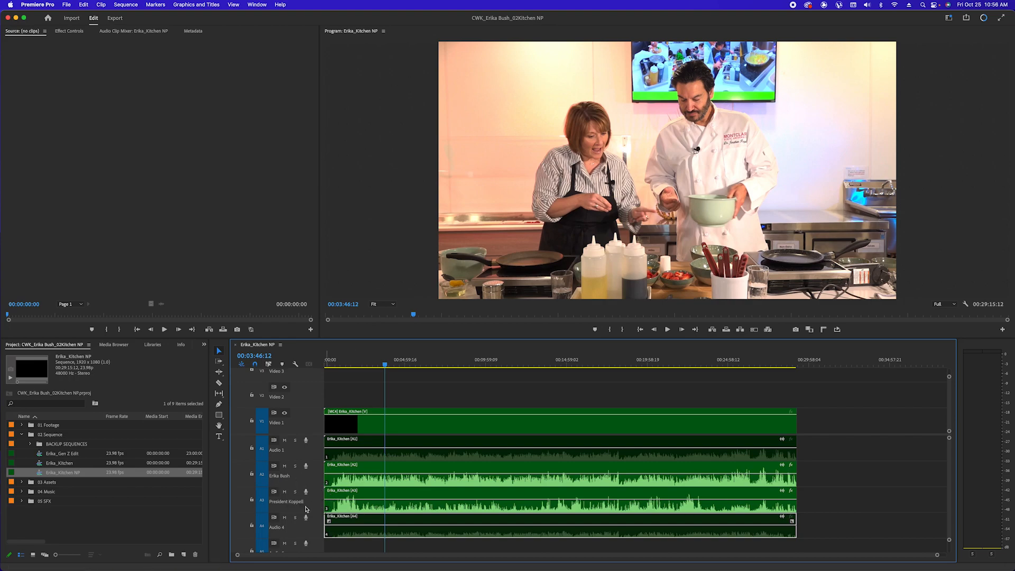
pyautogui.click(627, 505)
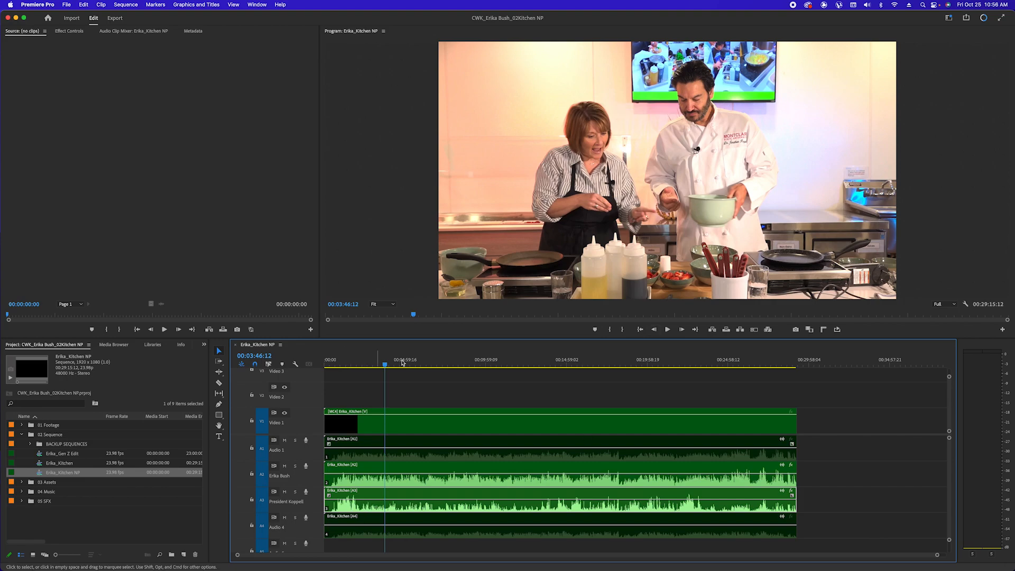
pyautogui.moveTo(384, 366); pyautogui.dragTo(335, 367)
pyautogui.click(296, 492)
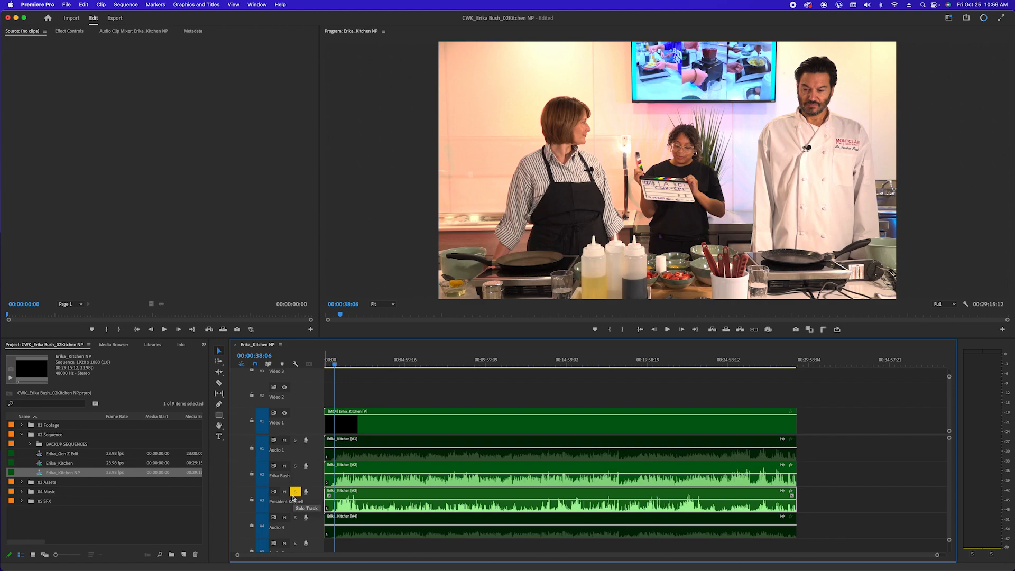
pyautogui.press('space')
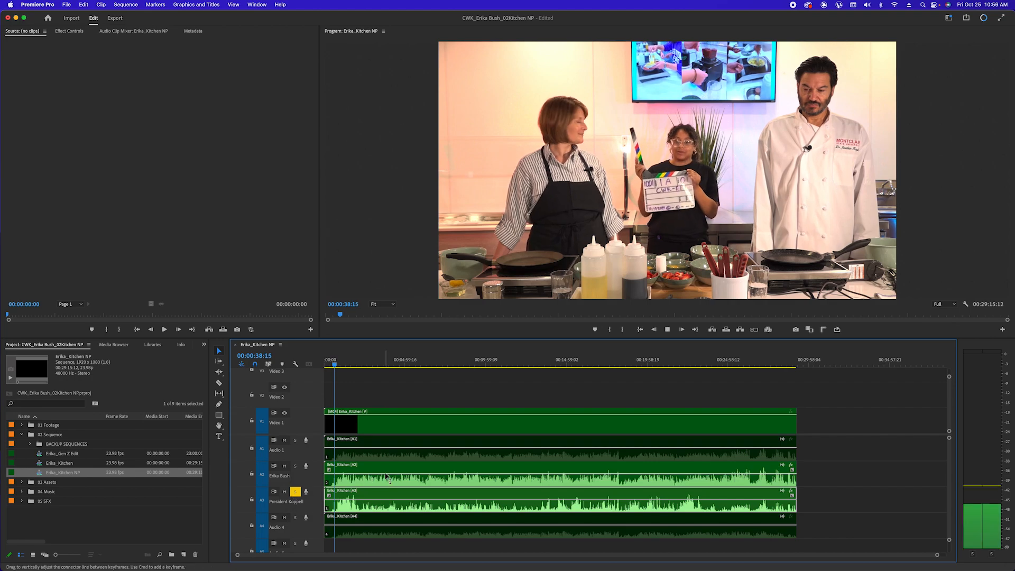
pyautogui.press('=')
pyautogui.press('=')
pyautogui.press('=')
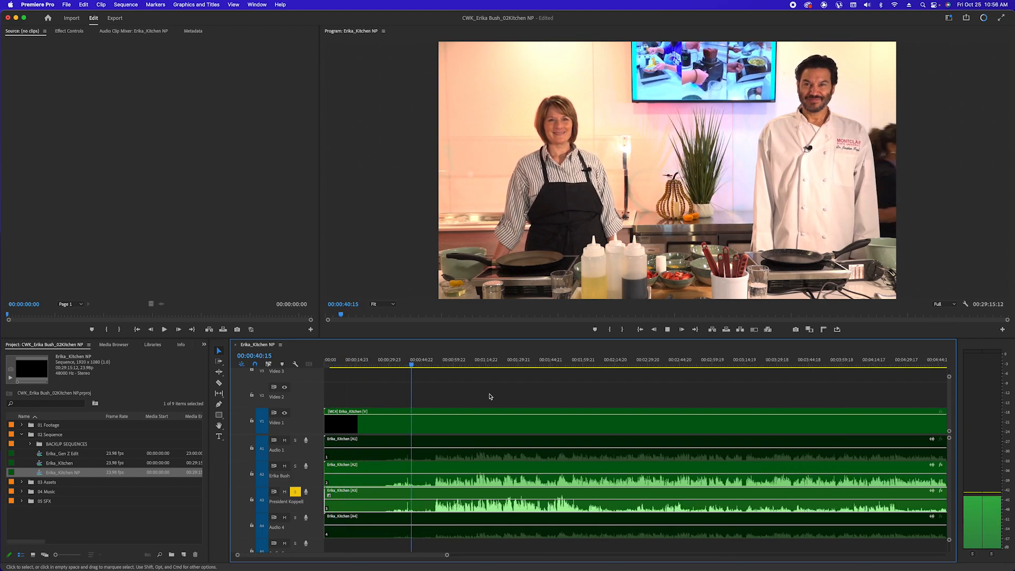
pyautogui.press('XF86AudioRaiseVolume')
pyautogui.click(434, 362)
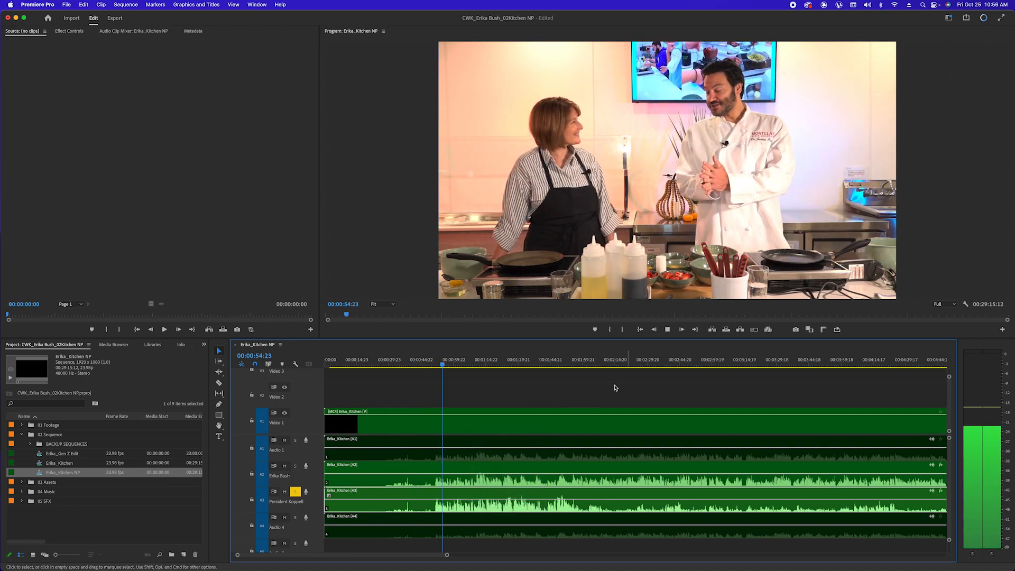
pyautogui.press('space')
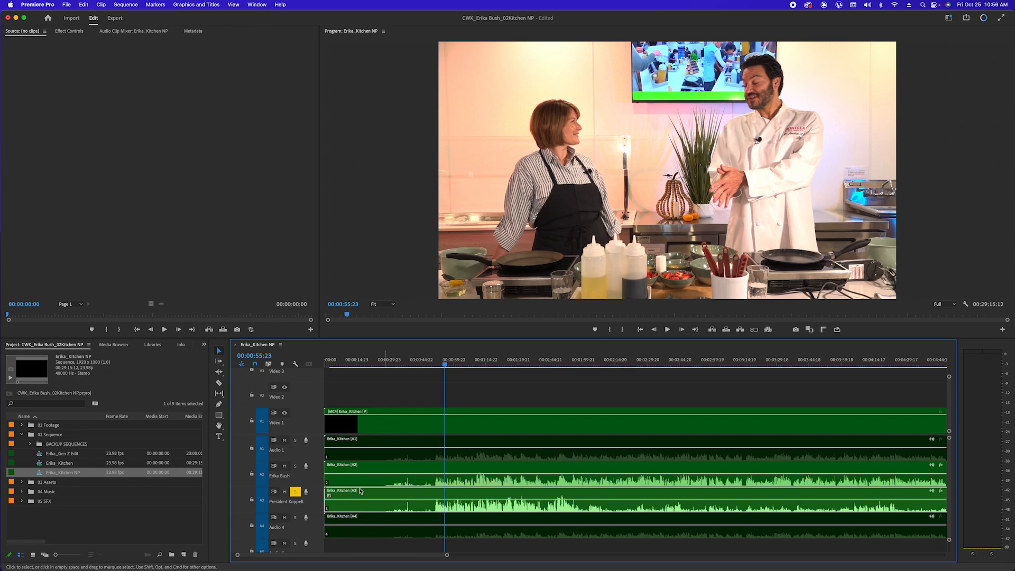
# Compare soloed tracks A2 and A3, stop at 00:01:04:19, and zoom the timeline out fully
pyautogui.click(296, 492)
pyautogui.click(295, 466)
pyautogui.press('space')
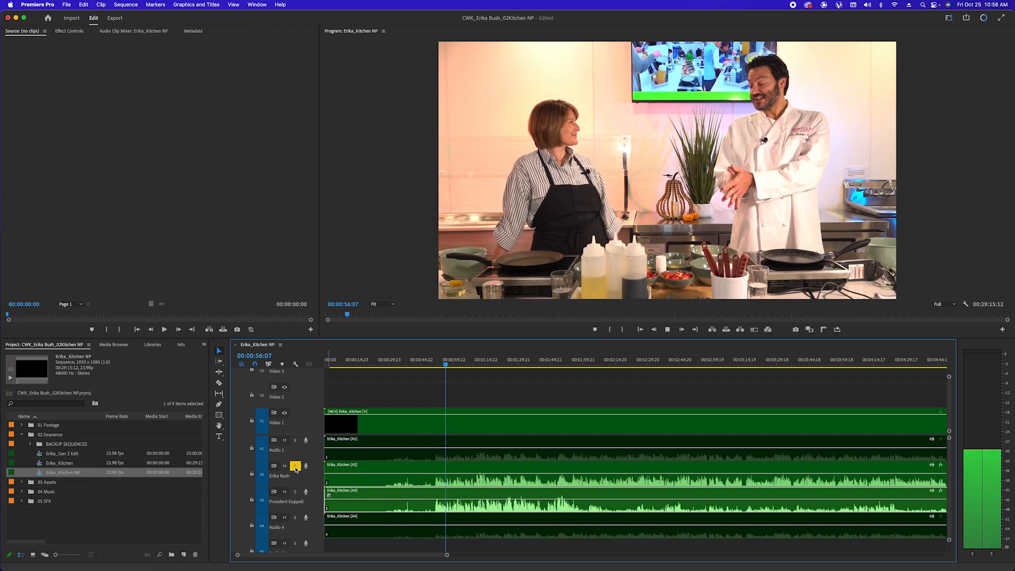
pyautogui.press('space')
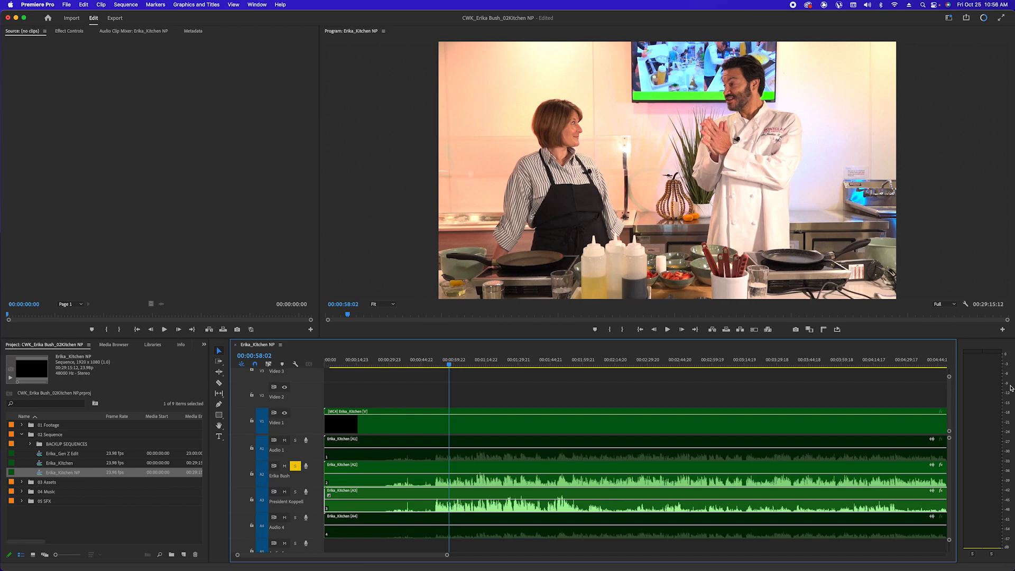
pyautogui.press('space')
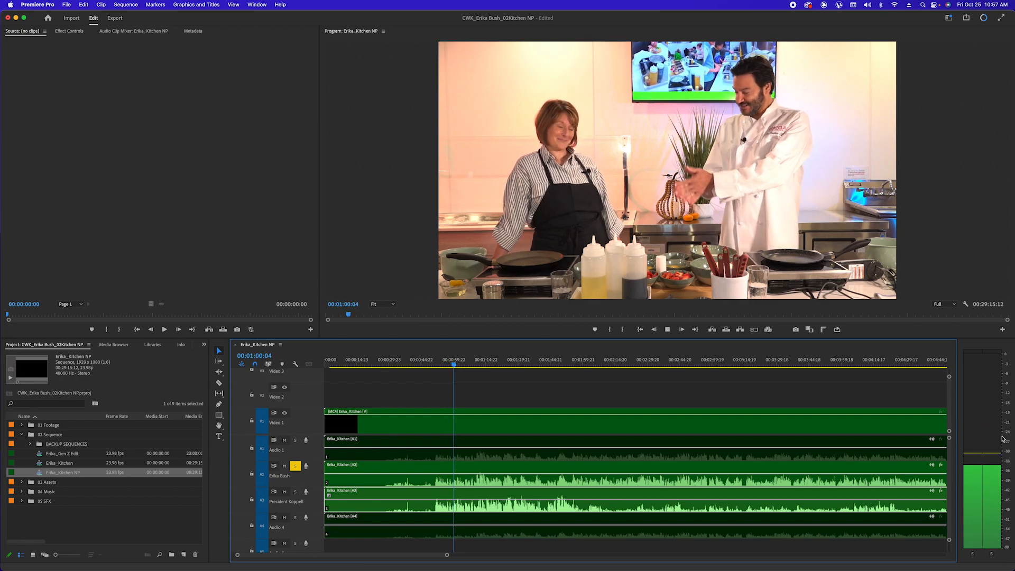
pyautogui.press('space')
pyautogui.click(295, 466)
pyautogui.click(295, 492)
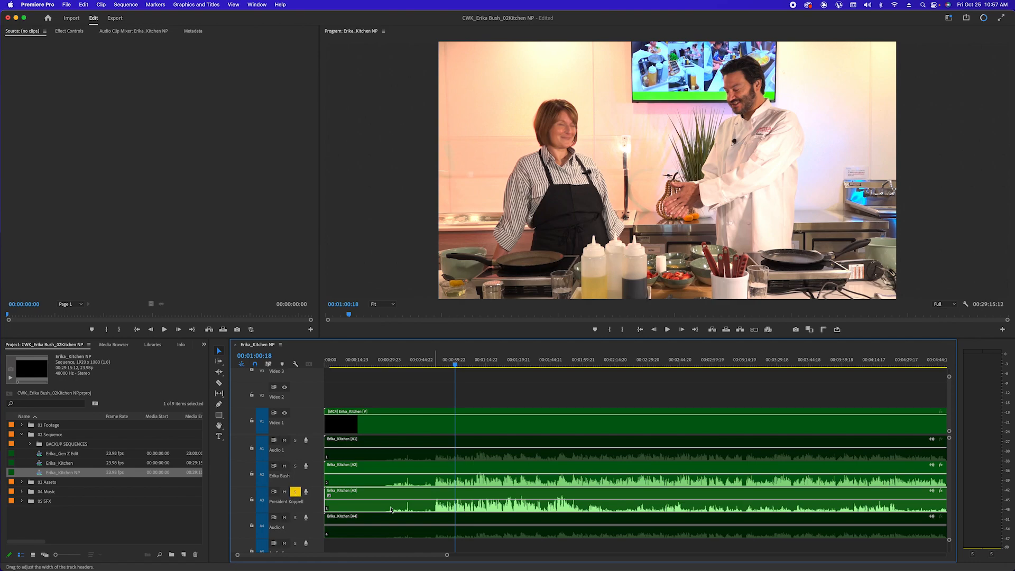
pyautogui.press('space')
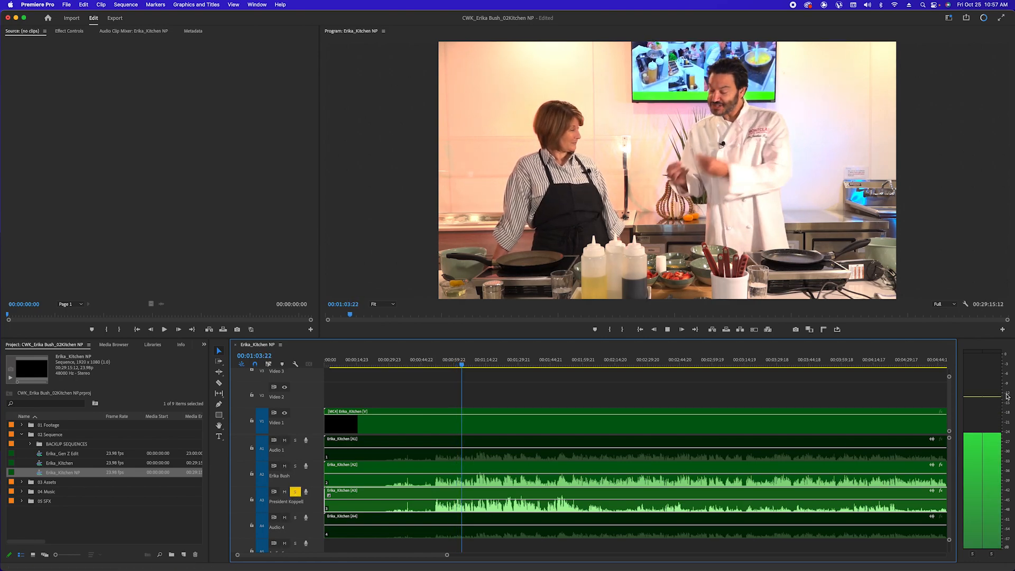
pyautogui.press('space')
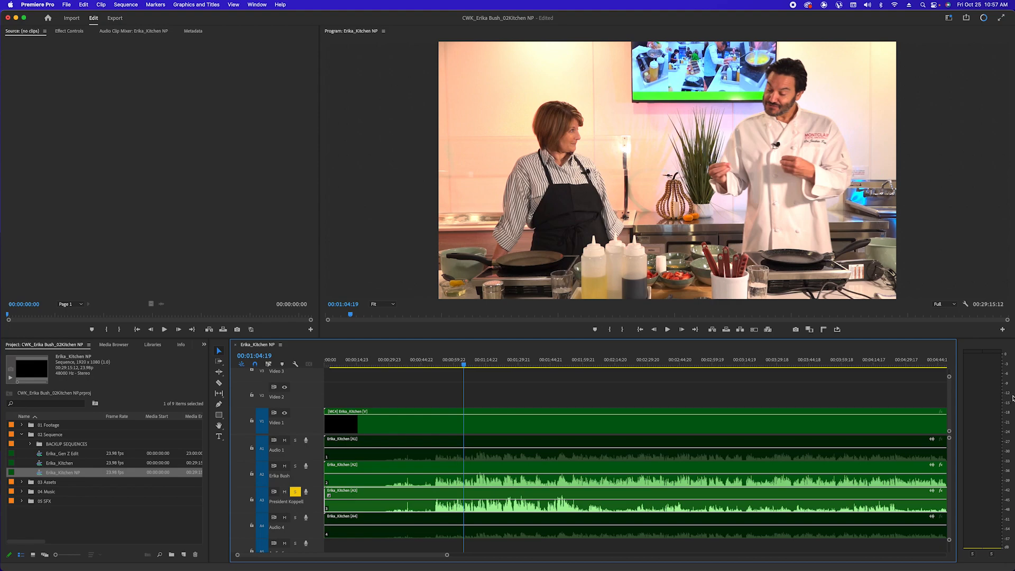
pyautogui.press('-')
pyautogui.press('-')
pyautogui.press('-')
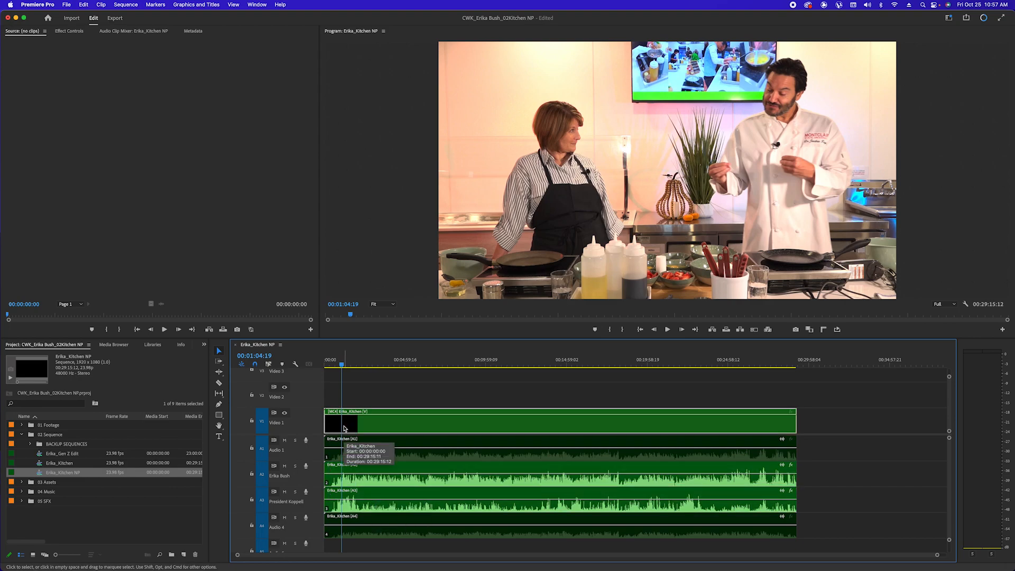
# Save the project and switch the Program monitor to Multi-Camera view
pyautogui.press('super+s')
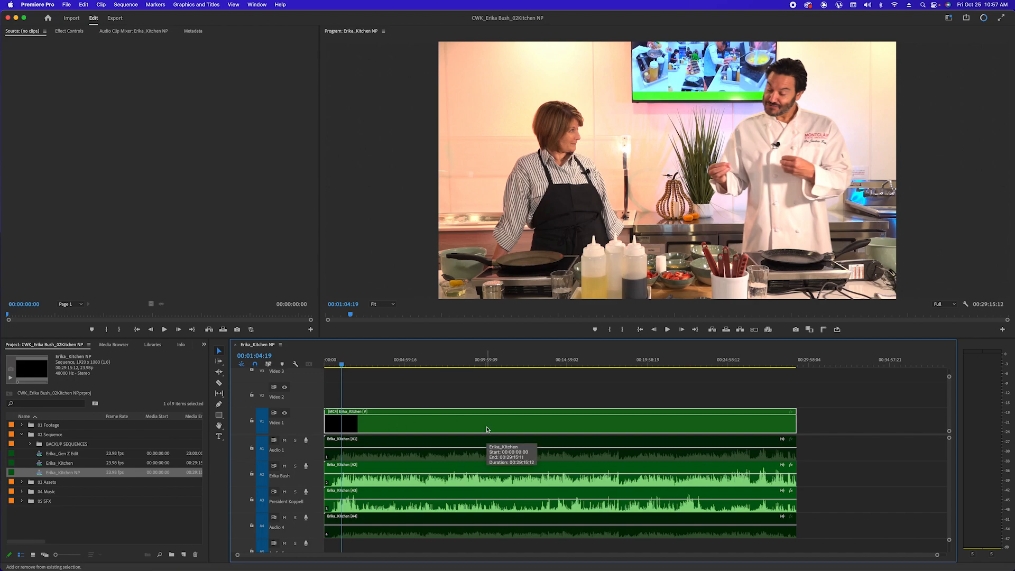
pyautogui.hotkey('shift', '0')
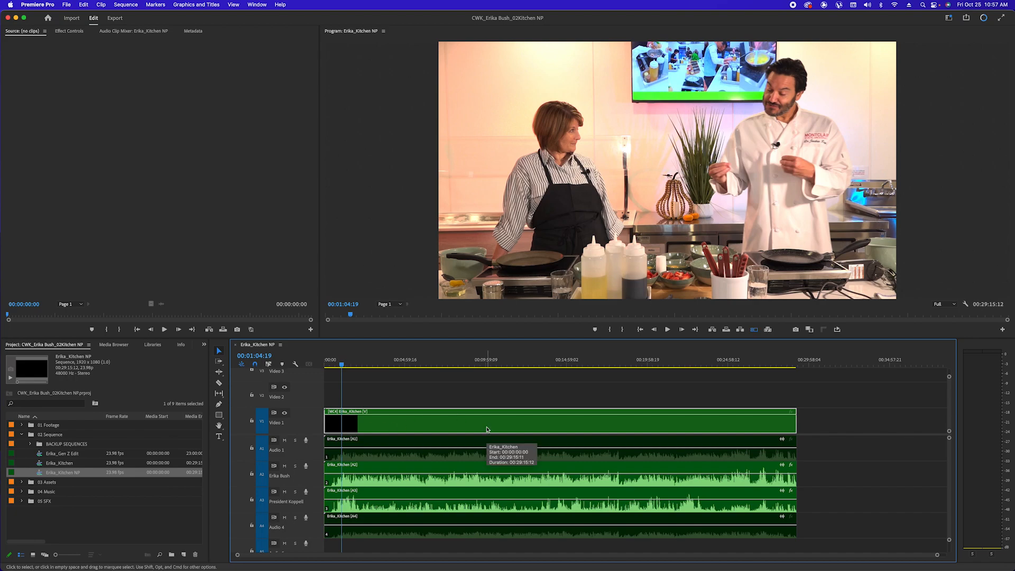
pyautogui.click(490, 395)
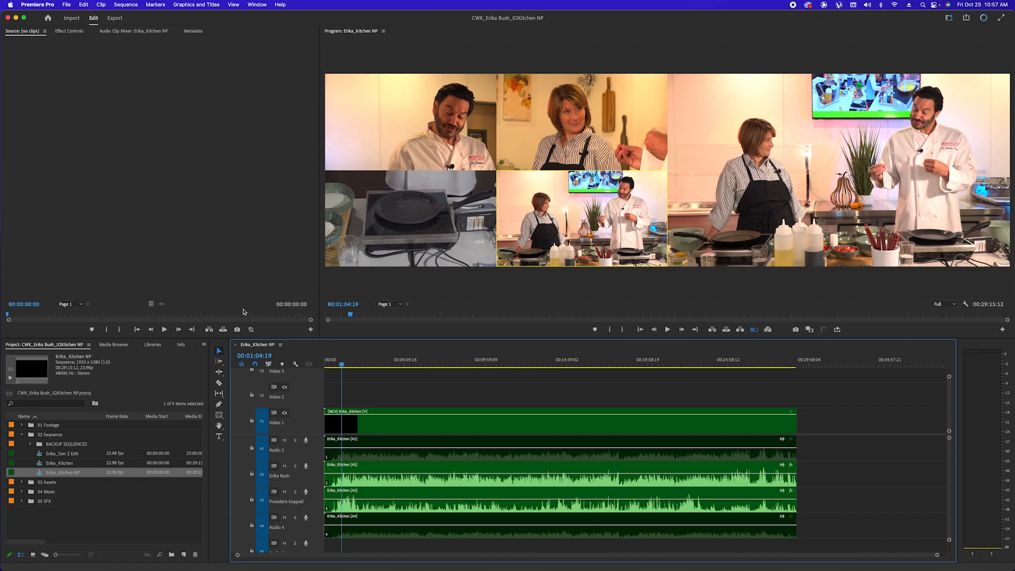
# Drag panel dividers to make the Program monitor wider and taller
pyautogui.moveTo(320, 289); pyautogui.dragTo(146, 288)
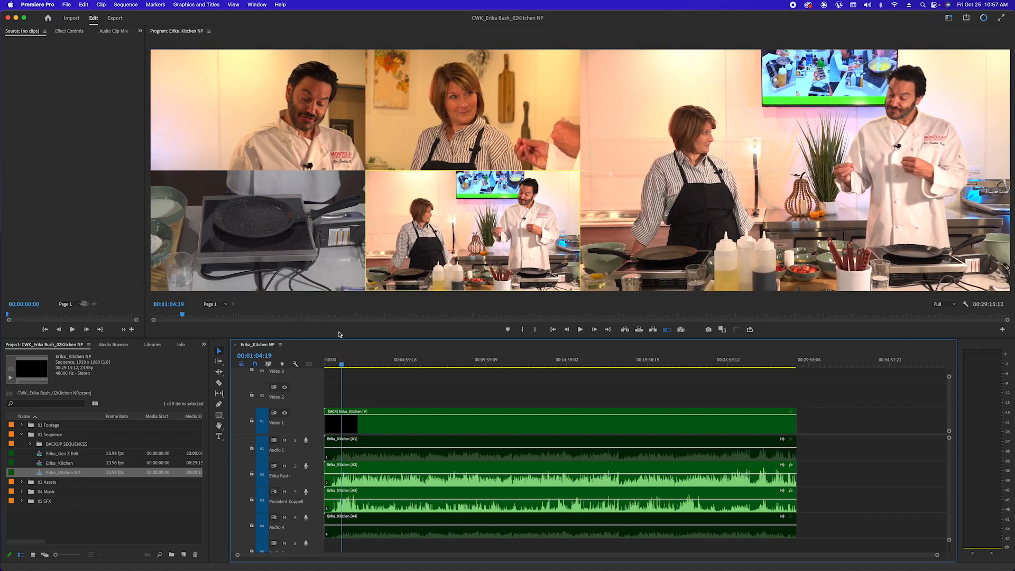
pyautogui.moveTo(146, 286); pyautogui.dragTo(99, 285)
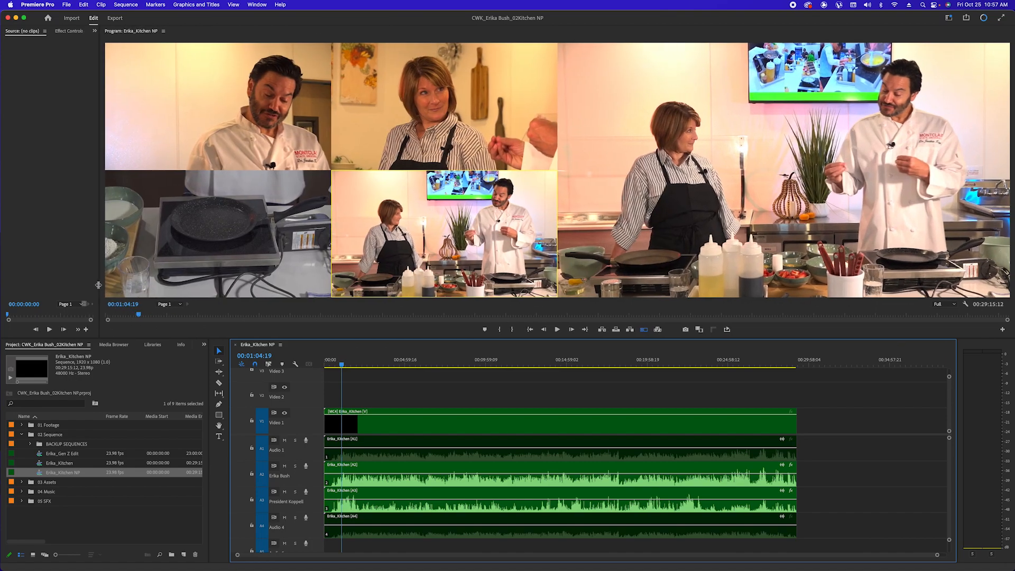
pyautogui.moveTo(214, 338); pyautogui.dragTo(218, 427)
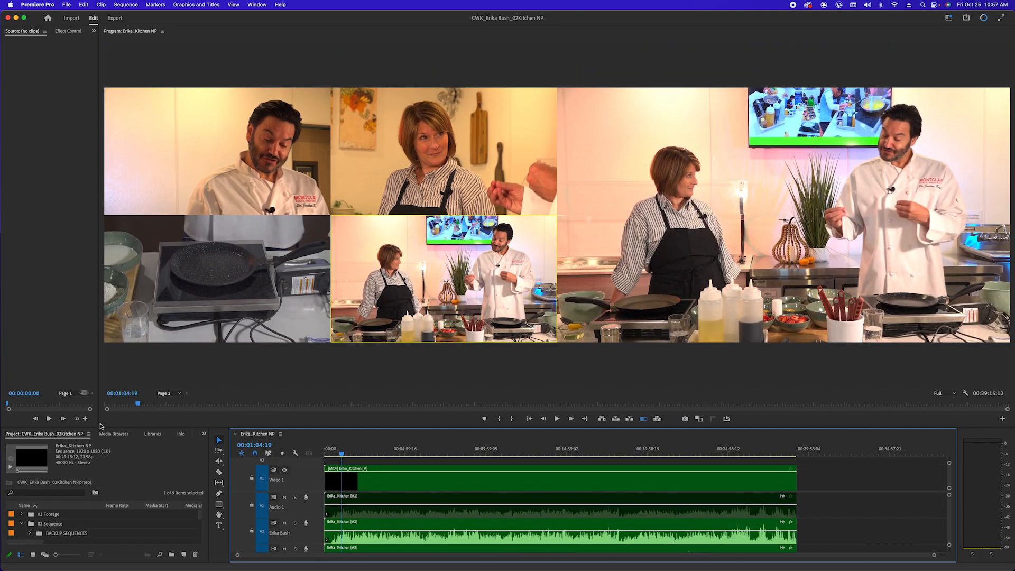
pyautogui.moveTo(99, 425); pyautogui.dragTo(449, 264)
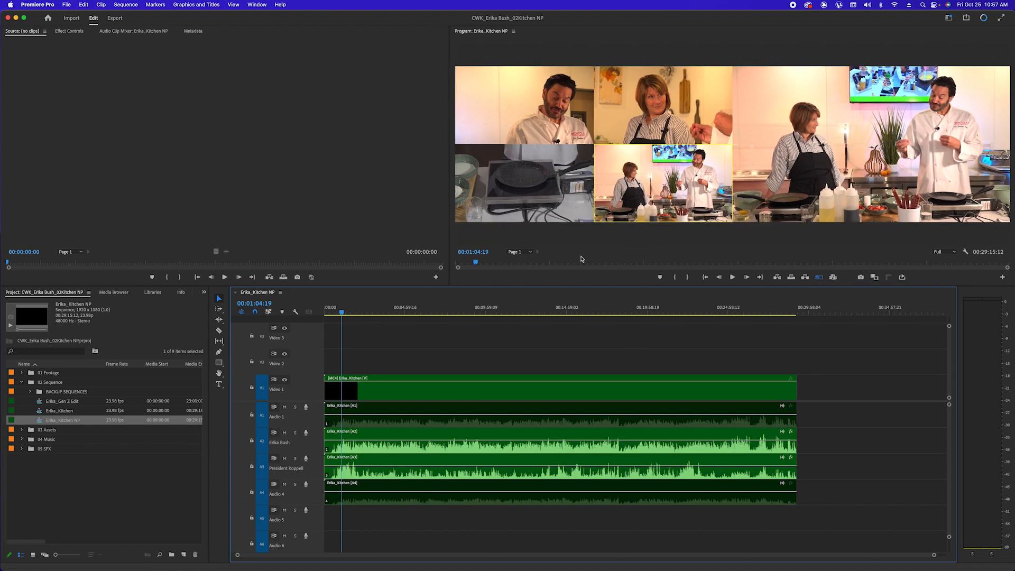
# Briefly maximize the multi-camera Program monitor, then drag the timeline divider down to shorten it
pyautogui.click(542, 286)
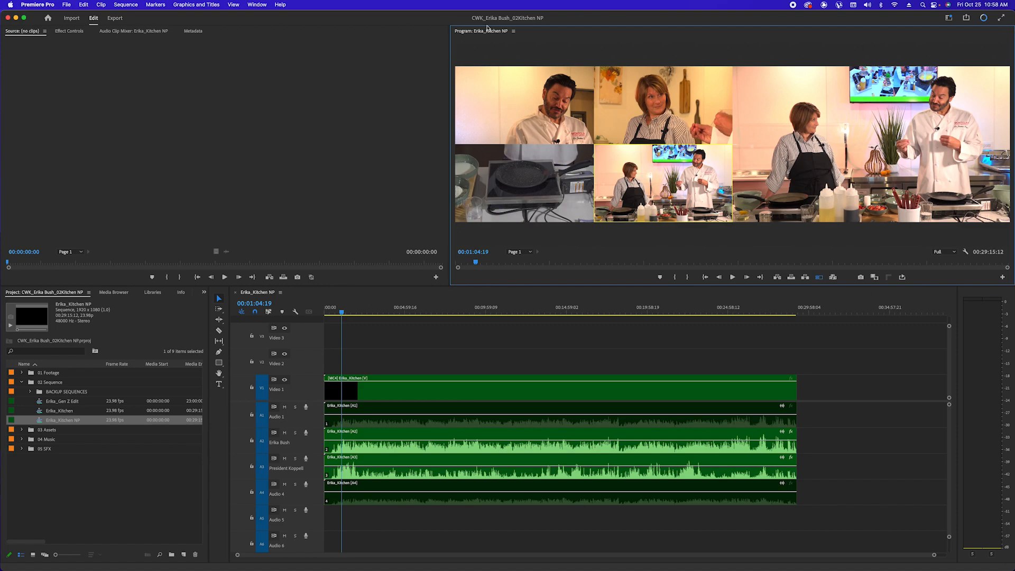
pyautogui.click(624, 383)
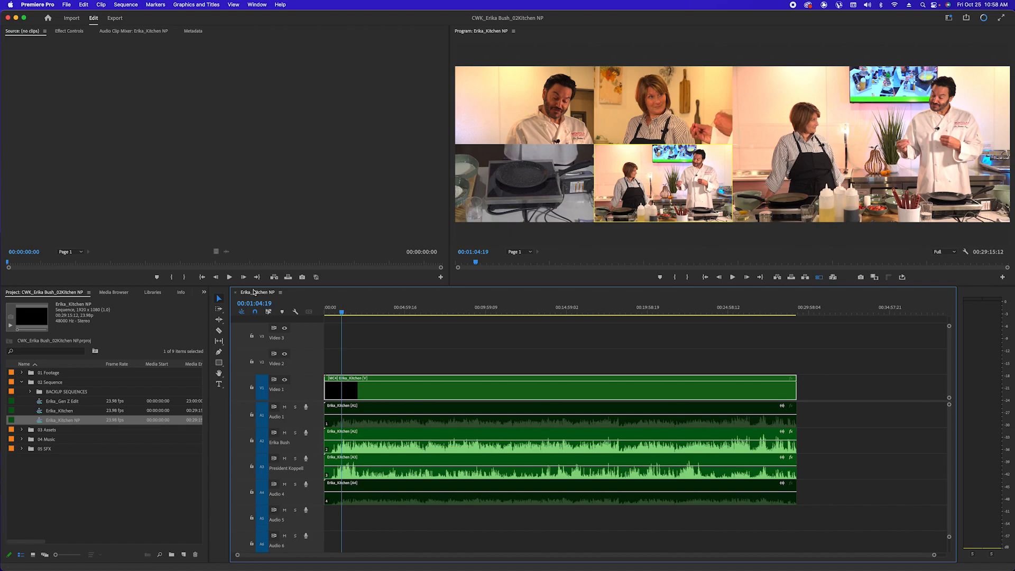
pyautogui.click(498, 273)
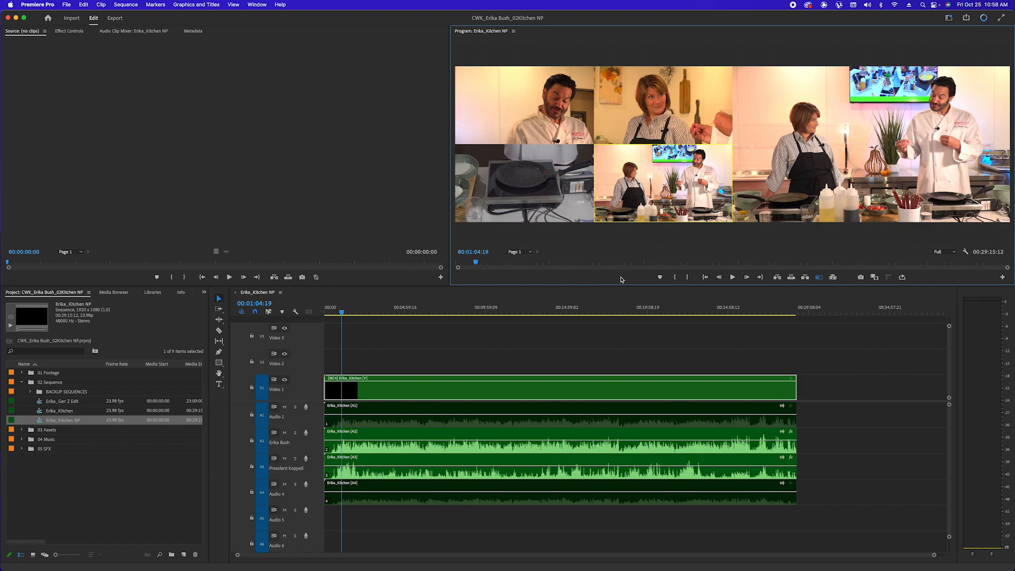
pyautogui.press('`')
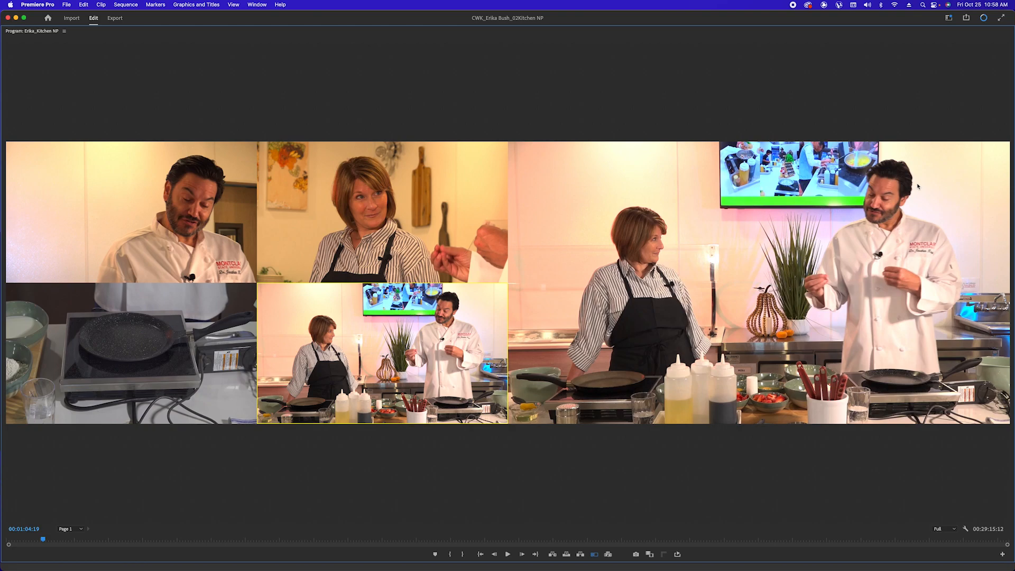
pyautogui.press('`')
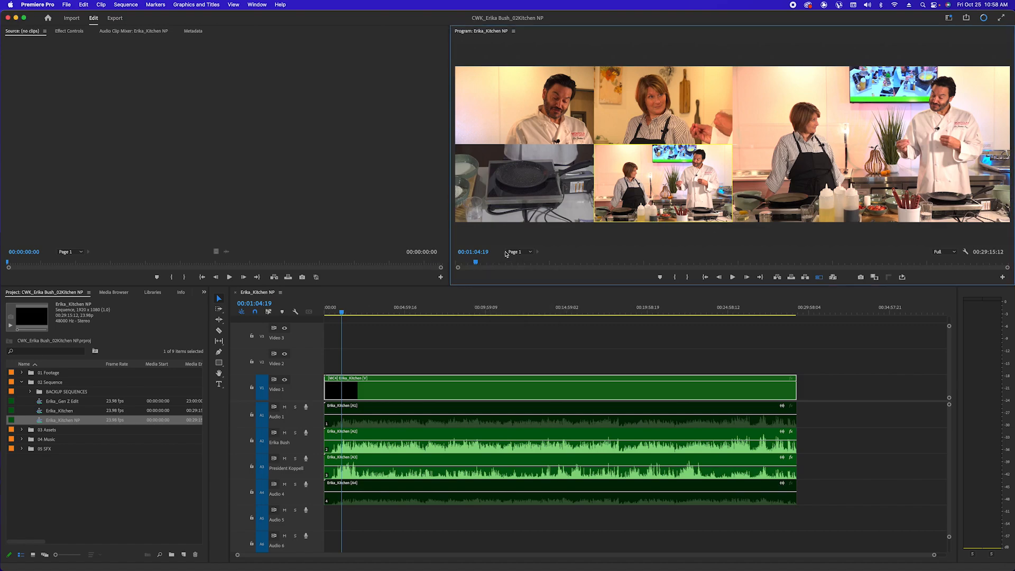
pyautogui.moveTo(491, 288); pyautogui.dragTo(491, 329)
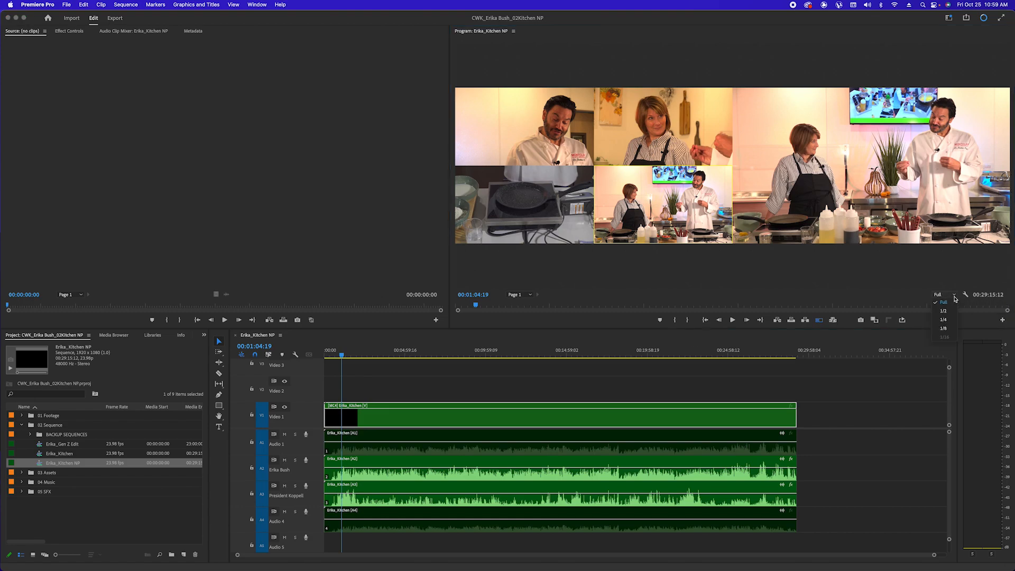
# Drop the Program monitor's playback resolution to 1/4, then 1/8, and maximize the monitor
pyautogui.click(953, 296)
pyautogui.click(943, 320)
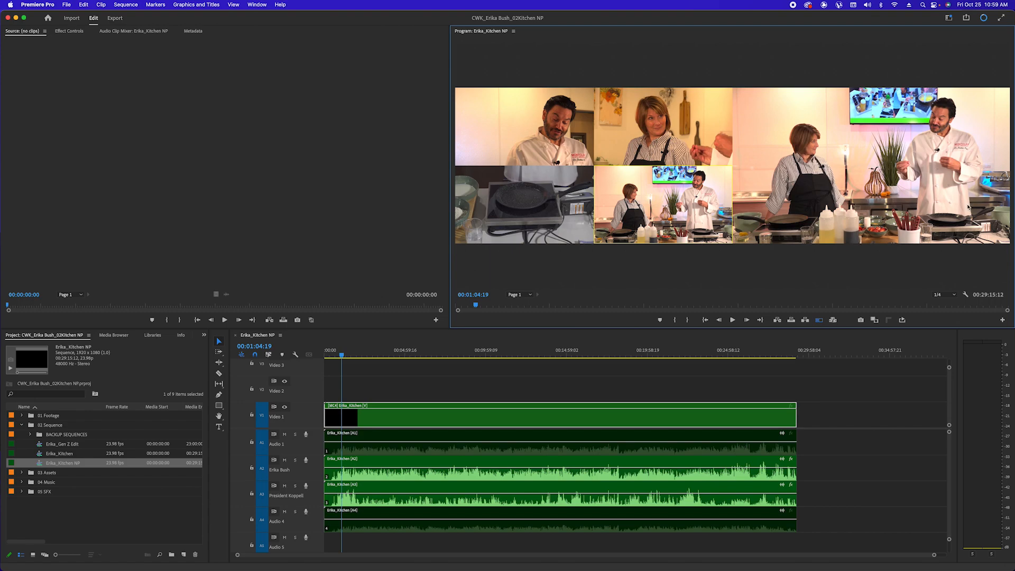
pyautogui.click(954, 295)
pyautogui.click(946, 329)
pyautogui.press('`')
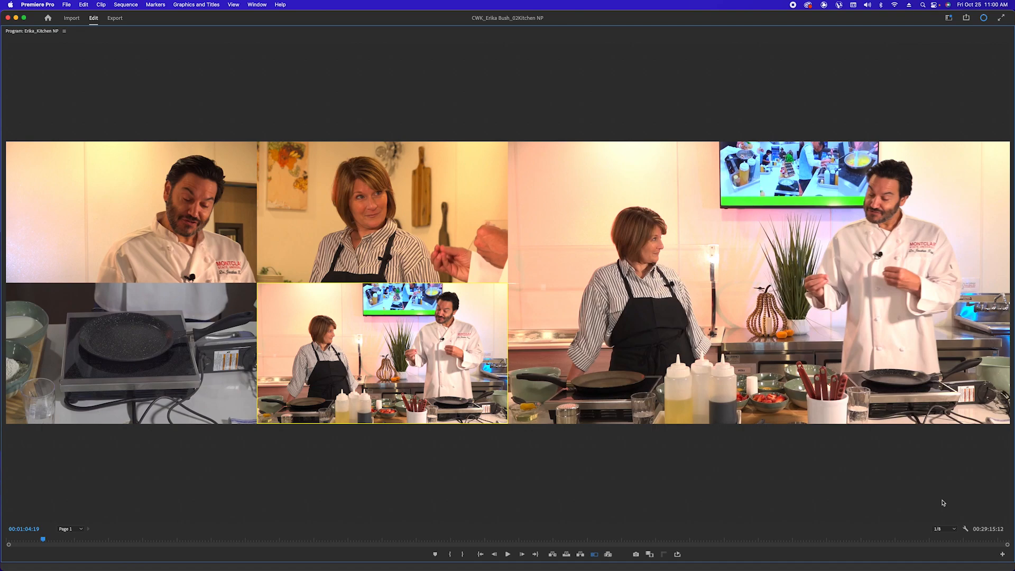
# From the sequence start, live-switch through host close-up, chef, pan close-up and chef angles, then restore the layout
pyautogui.moveTo(43, 539); pyautogui.dragTo(7, 539)
pyautogui.click(364, 290)
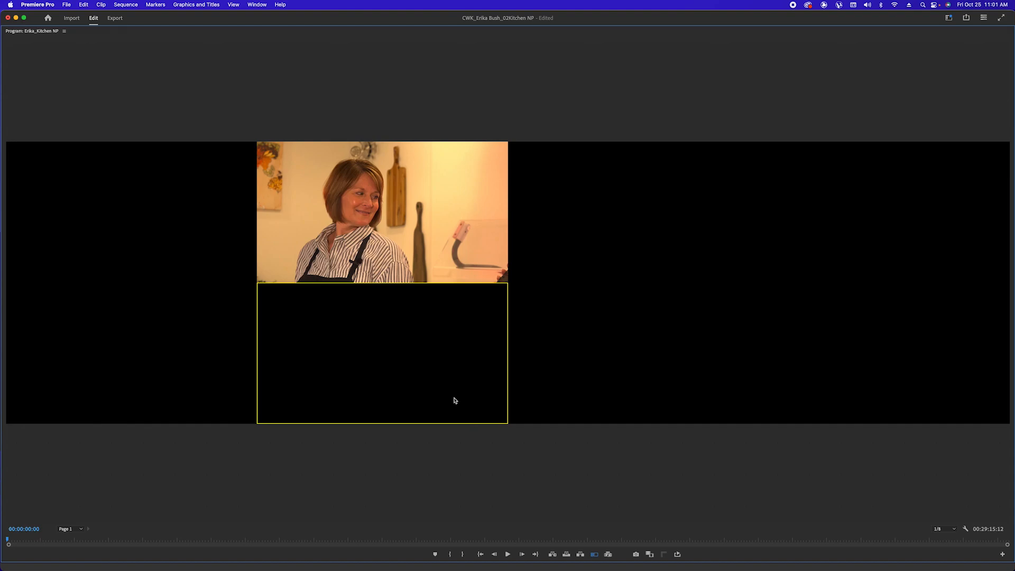
pyautogui.press('space')
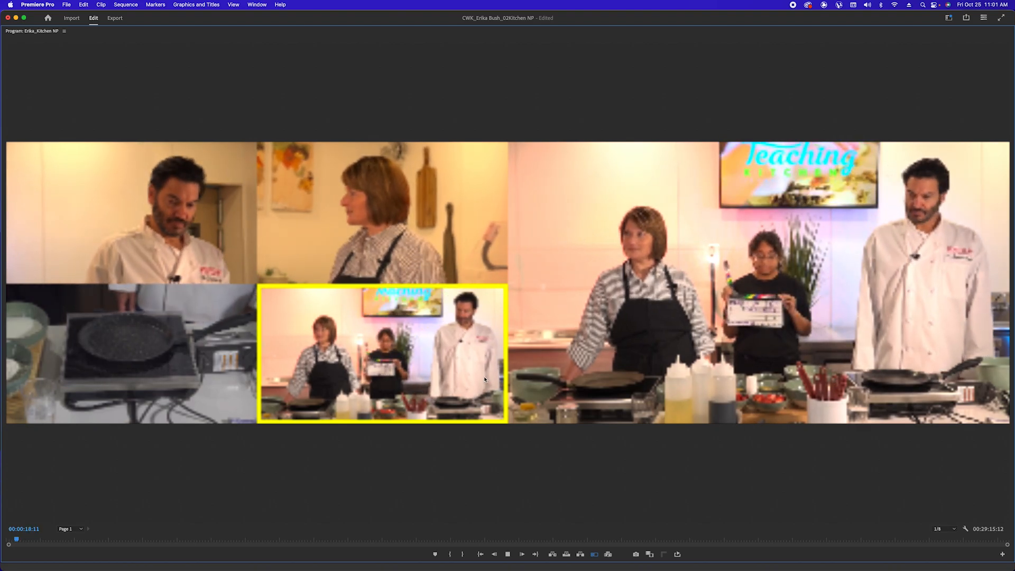
pyautogui.click(363, 235)
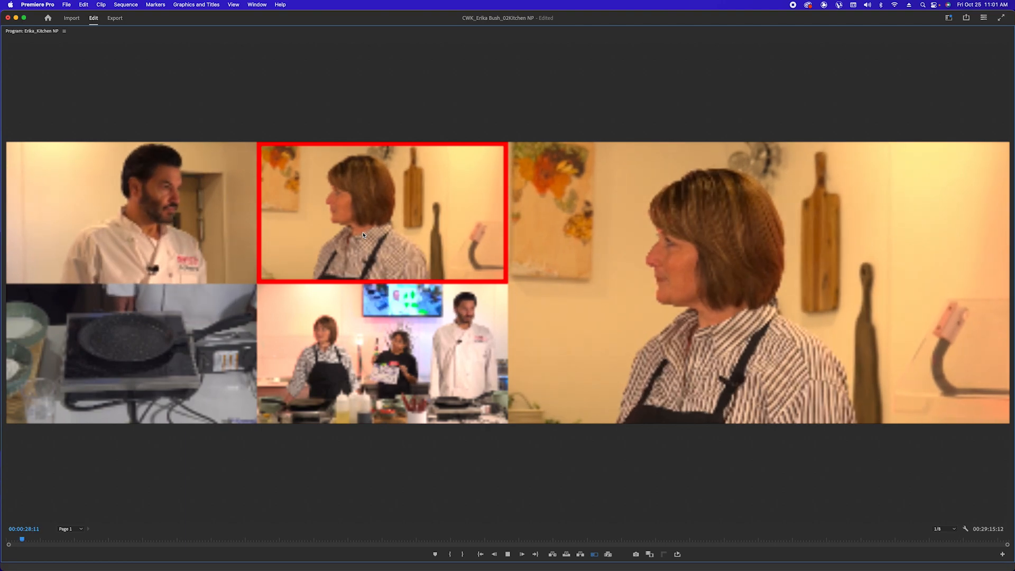
pyautogui.click(190, 251)
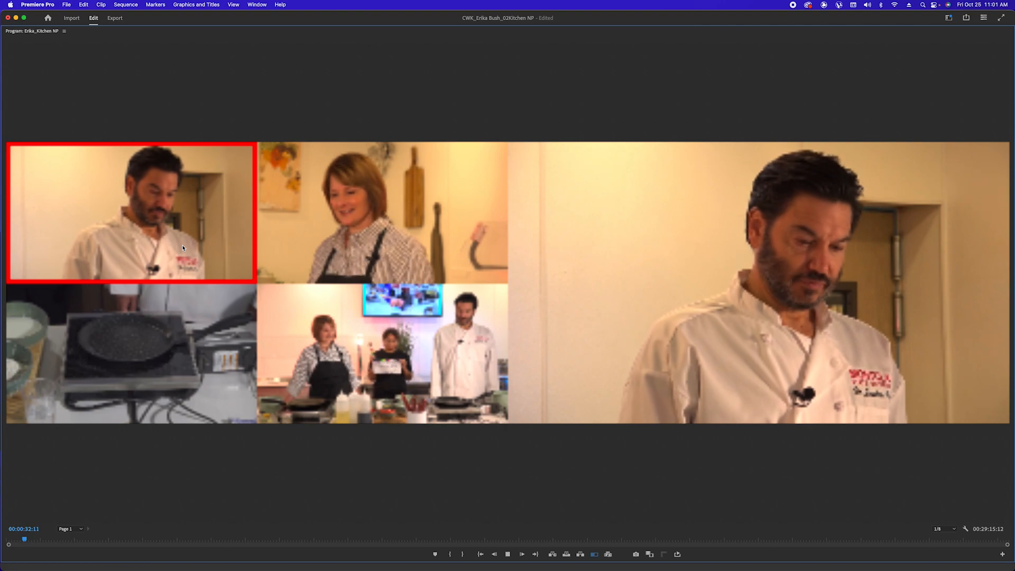
pyautogui.click(176, 340)
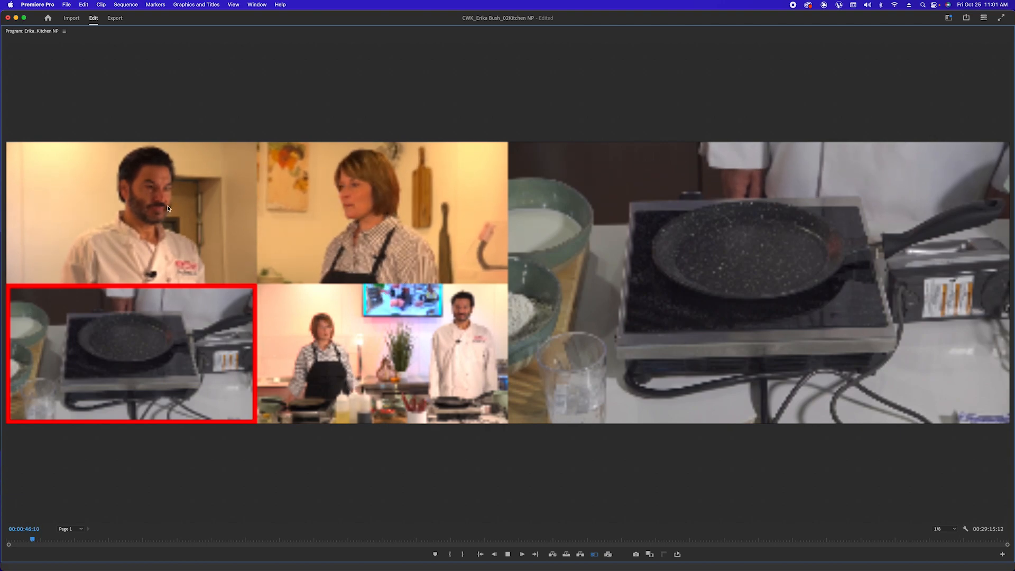
pyautogui.press('1')
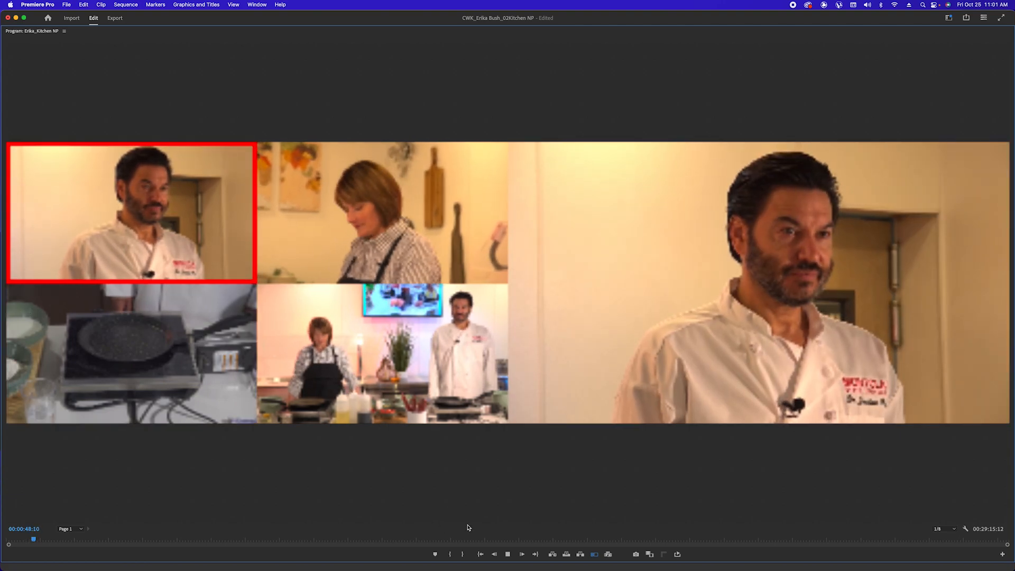
pyautogui.press('space')
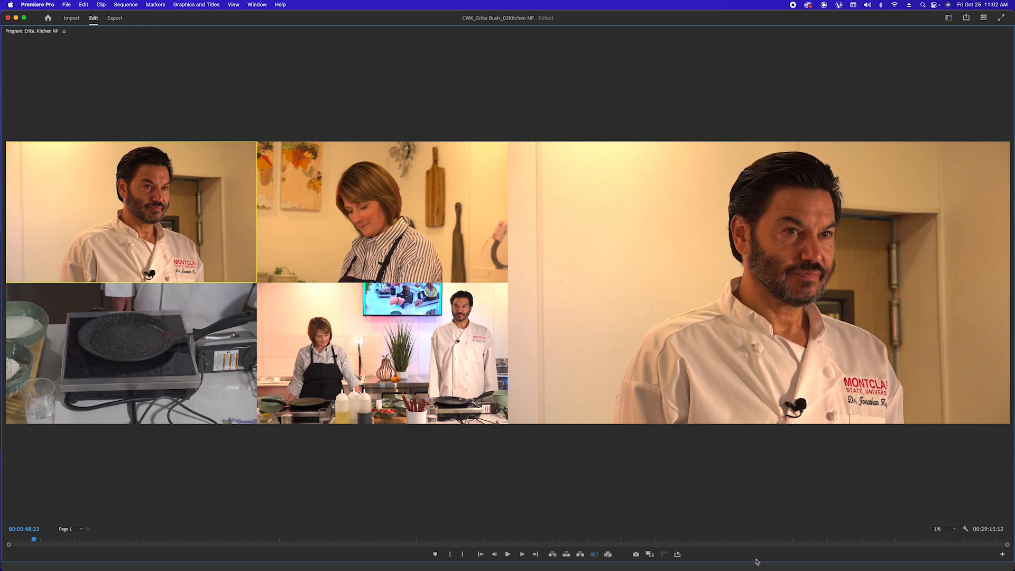
pyautogui.press('`')
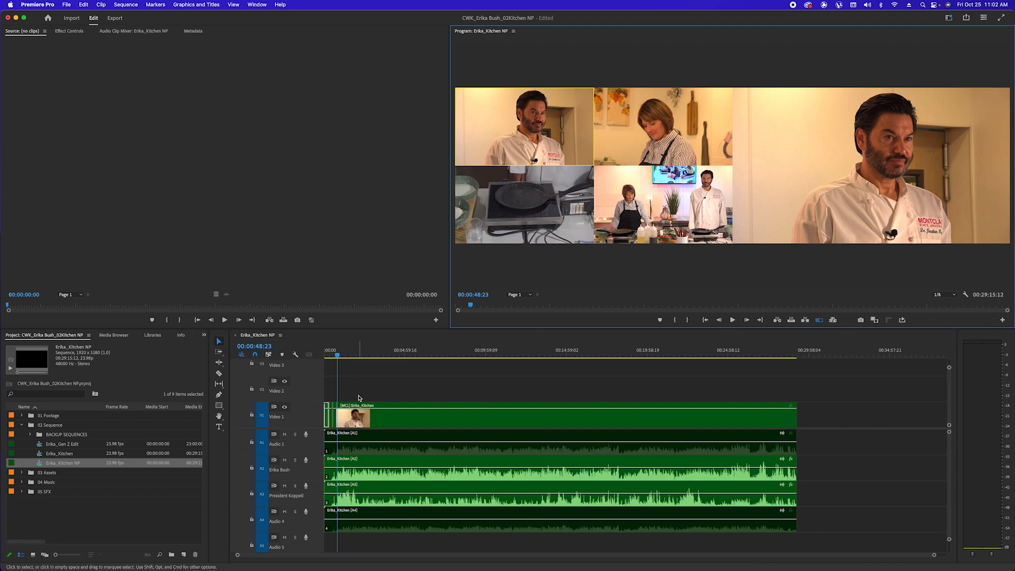
# Zoom into the timeline and move the playhead onto the host, pan and chef cuts on Video 1
pyautogui.click(359, 399)
pyautogui.press('=')
pyautogui.press('=')
pyautogui.press('=')
pyautogui.press('=')
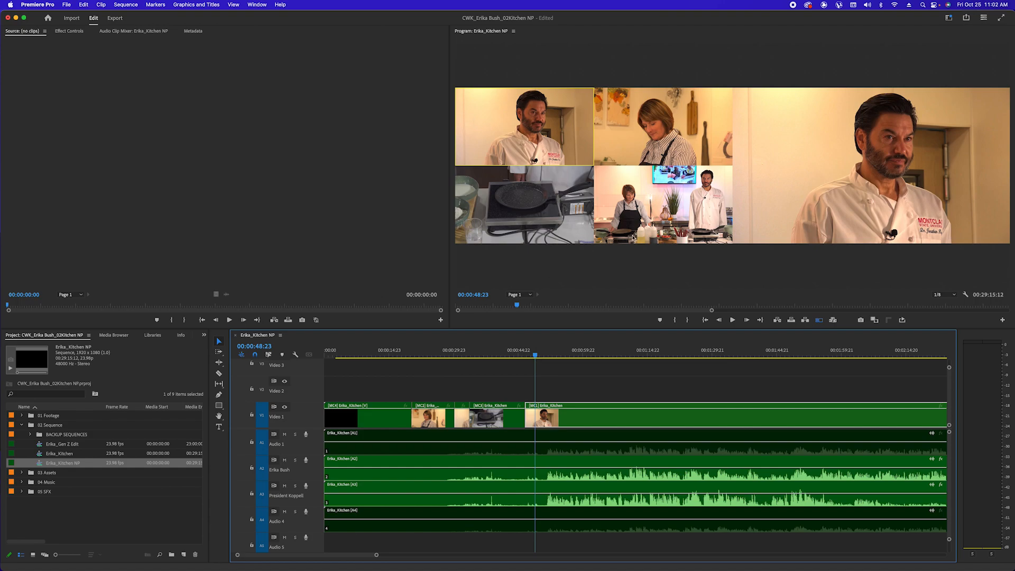
pyautogui.moveTo(535, 353); pyautogui.dragTo(442, 420)
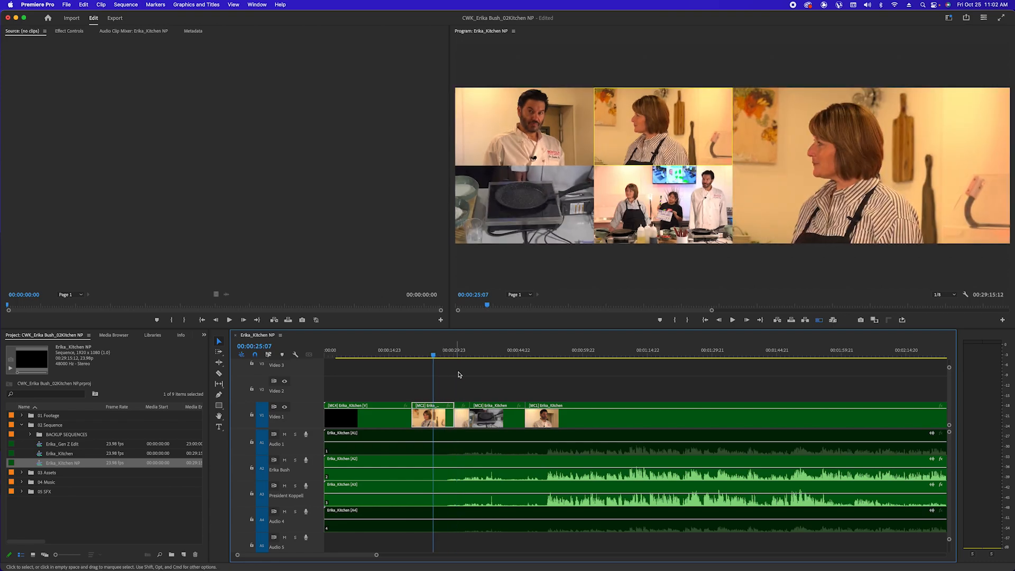
pyautogui.click(463, 355)
pyautogui.click(490, 355)
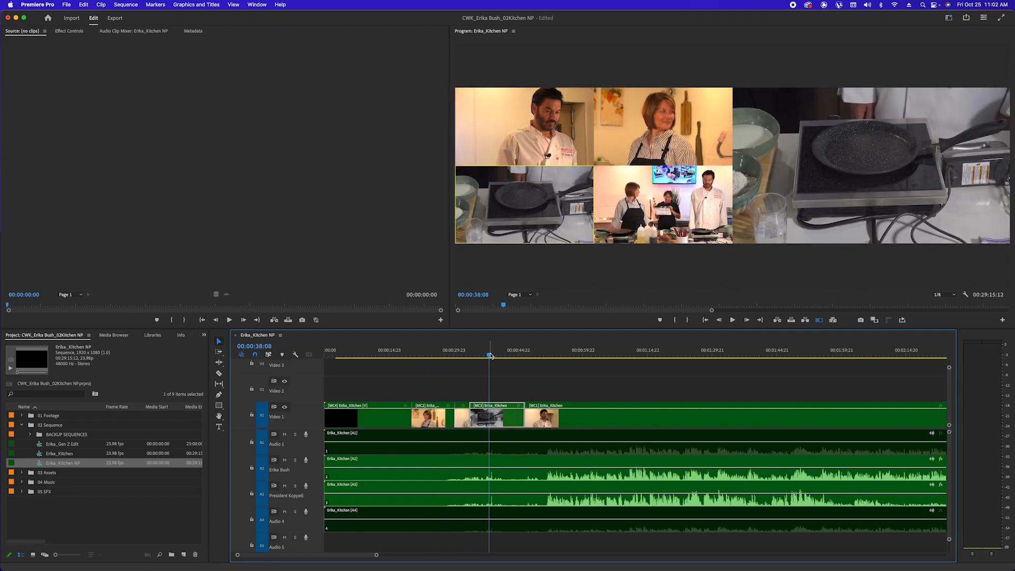
pyautogui.click(535, 358)
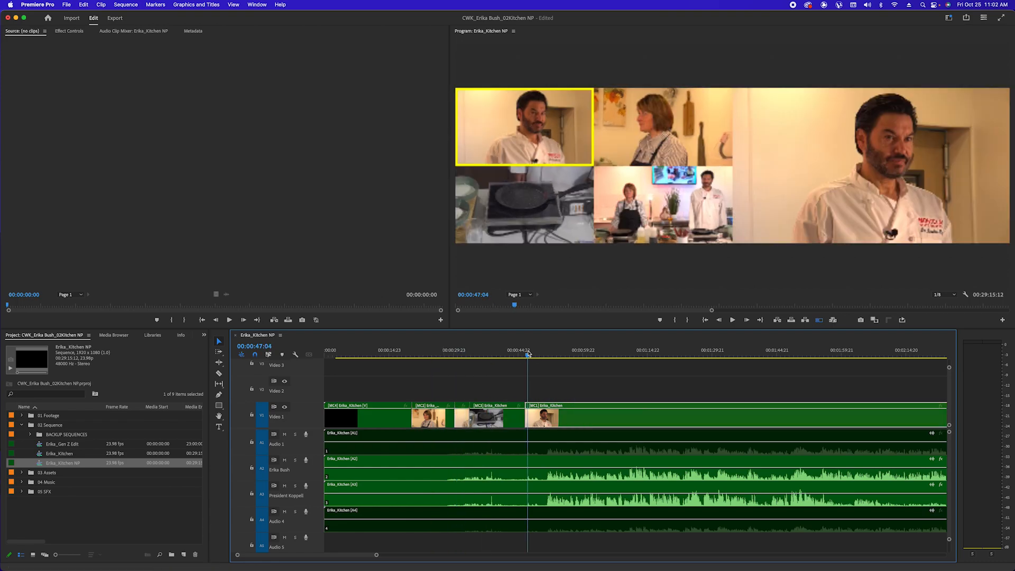
pyautogui.click(714, 311)
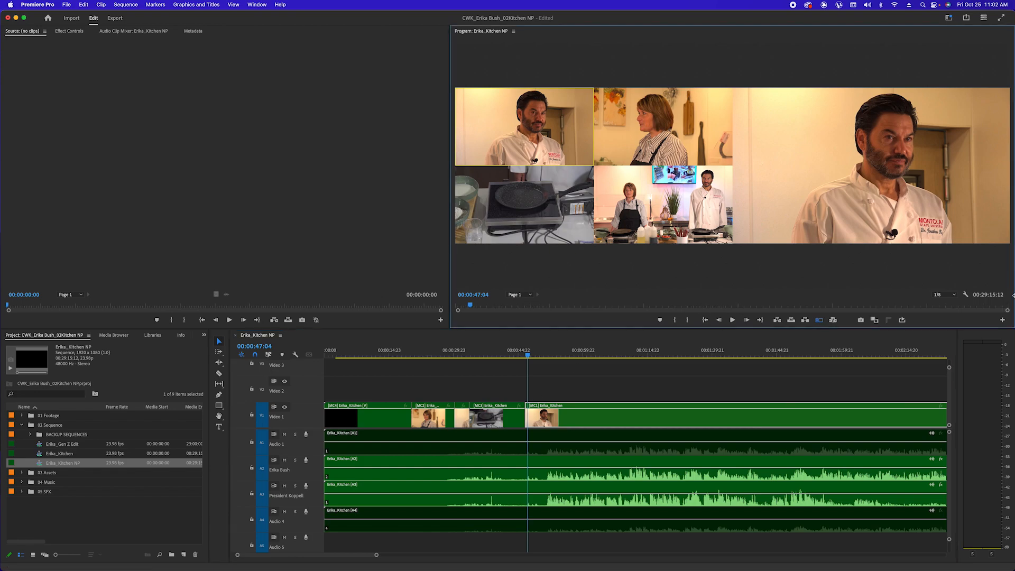
# Enlarge the Program monitor and the Video 1 track, then save the project
pyautogui.moveTo(449, 261); pyautogui.dragTo(210, 261)
pyautogui.moveTo(349, 332); pyautogui.dragTo(345, 365)
pyautogui.moveTo(312, 424); pyautogui.dragTo(312, 404)
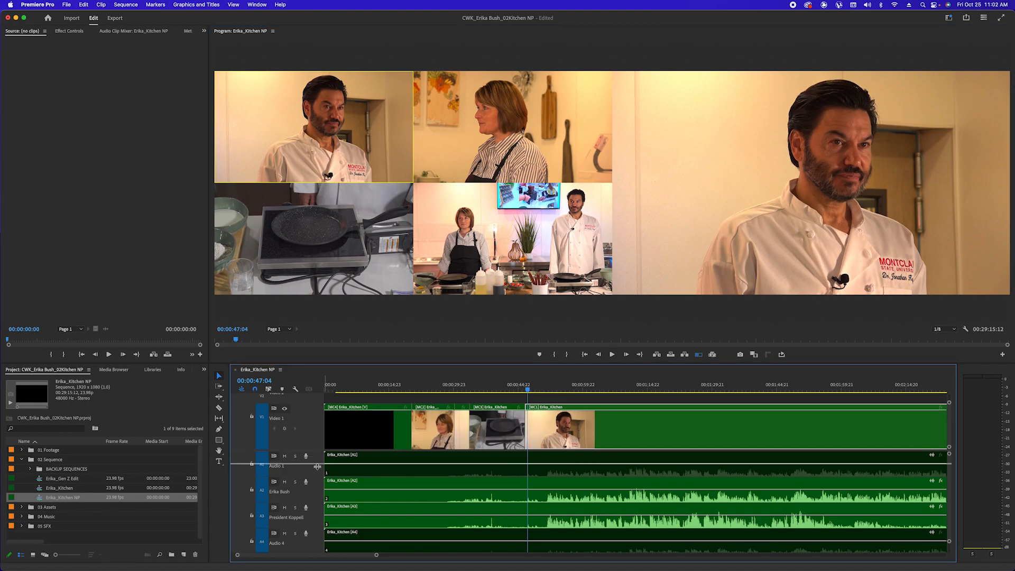
pyautogui.scroll(1, 519, 464)
pyautogui.press('super+s')
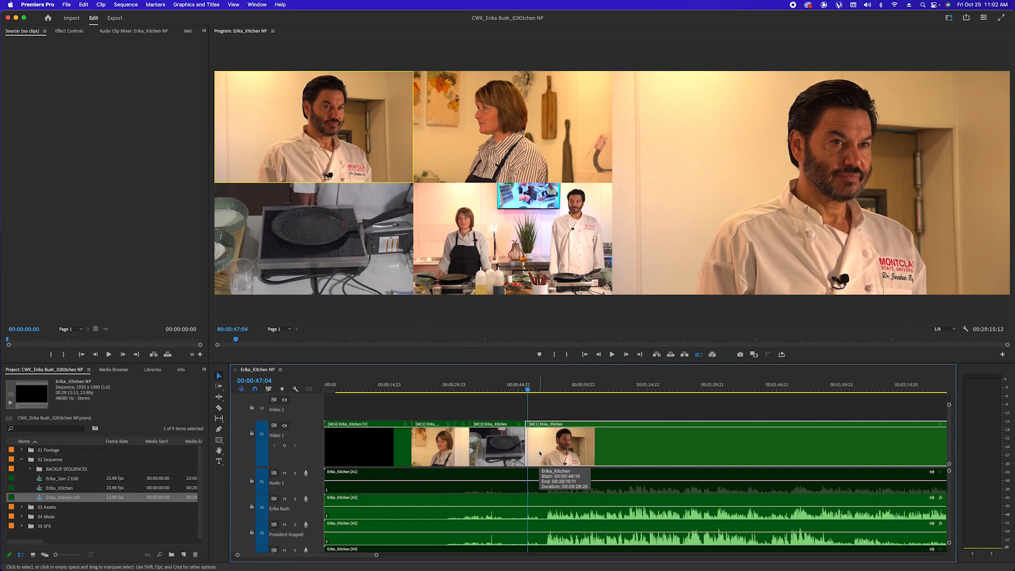
# Record live cuts to the wide, chef, host and wide angles during playback
pyautogui.press('space')
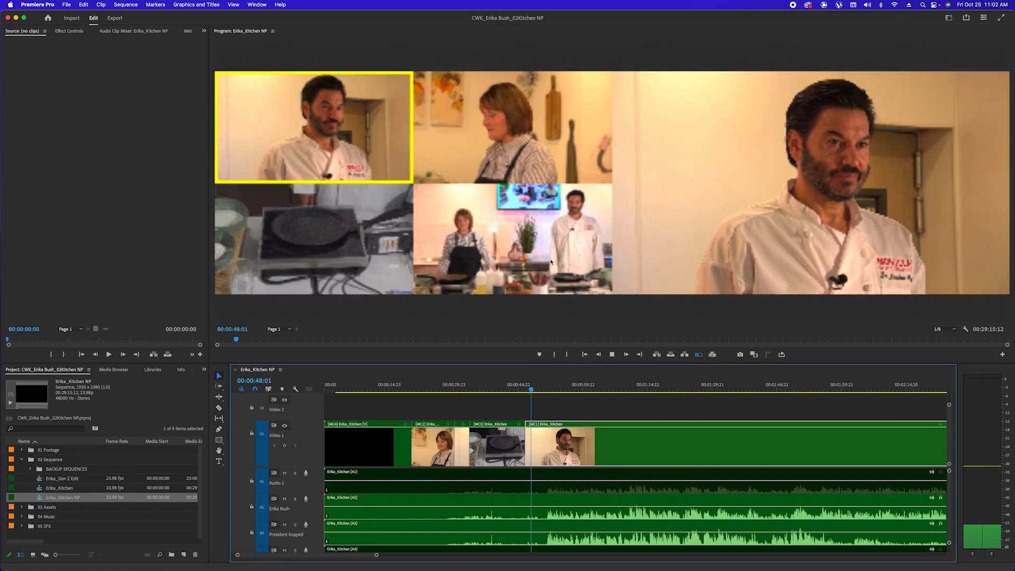
pyautogui.click(551, 261)
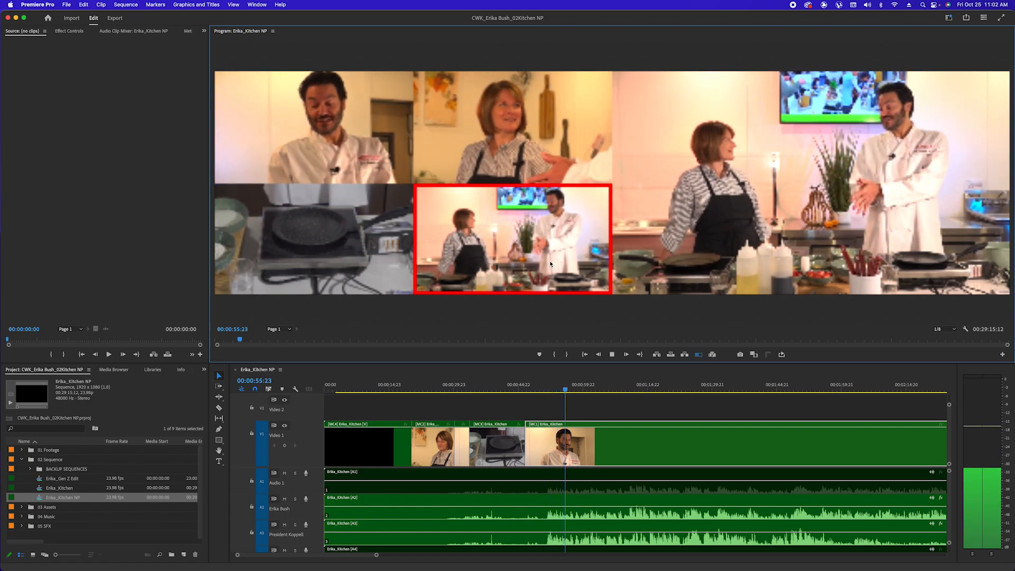
pyautogui.click(327, 121)
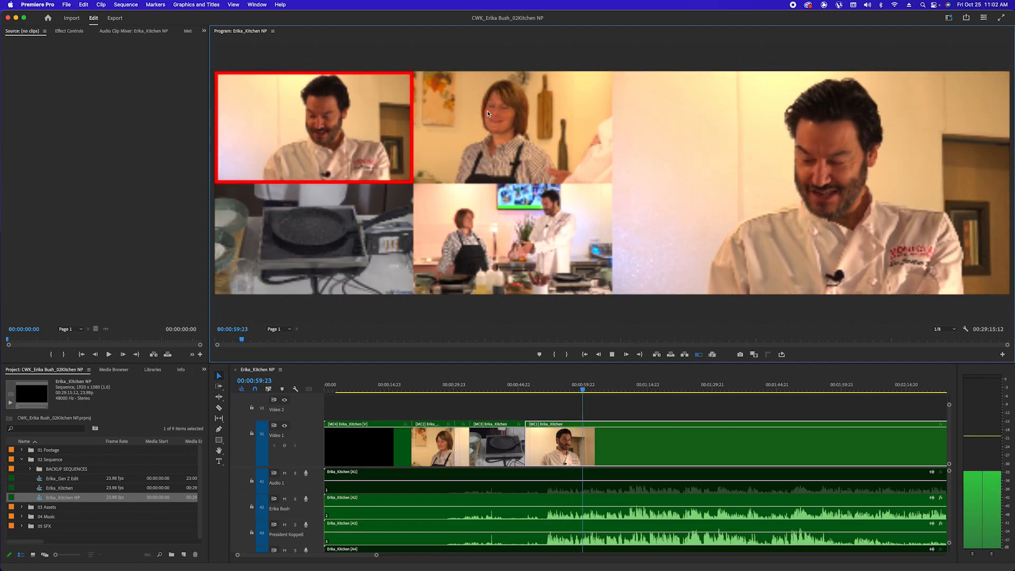
pyautogui.click(515, 117)
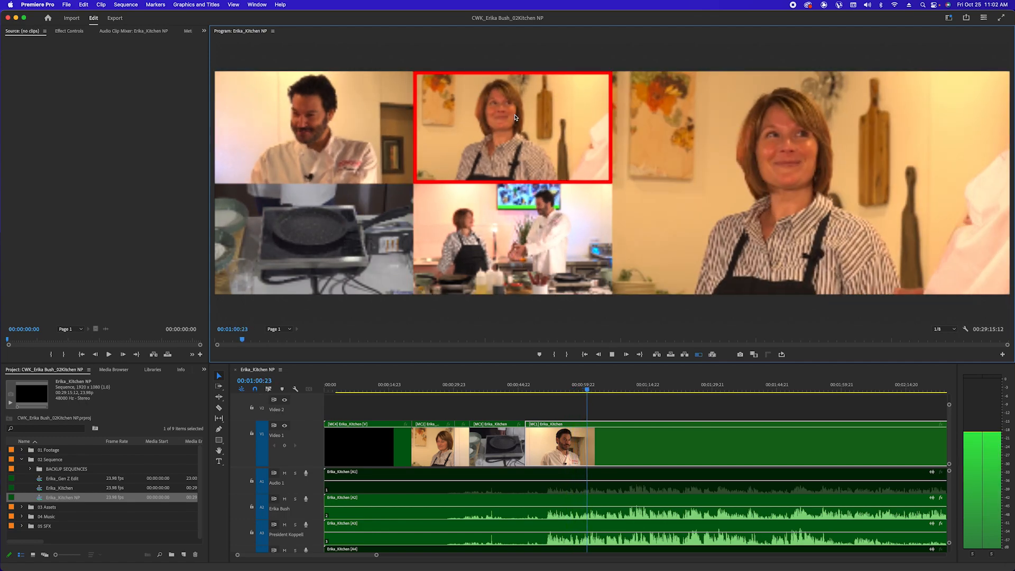
pyautogui.click(530, 236)
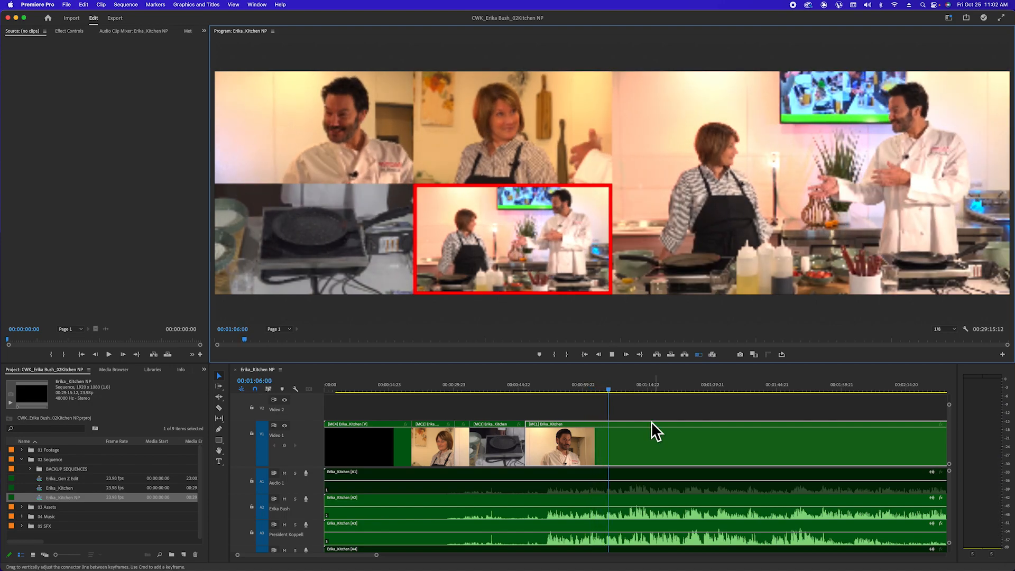
pyautogui.press('space')
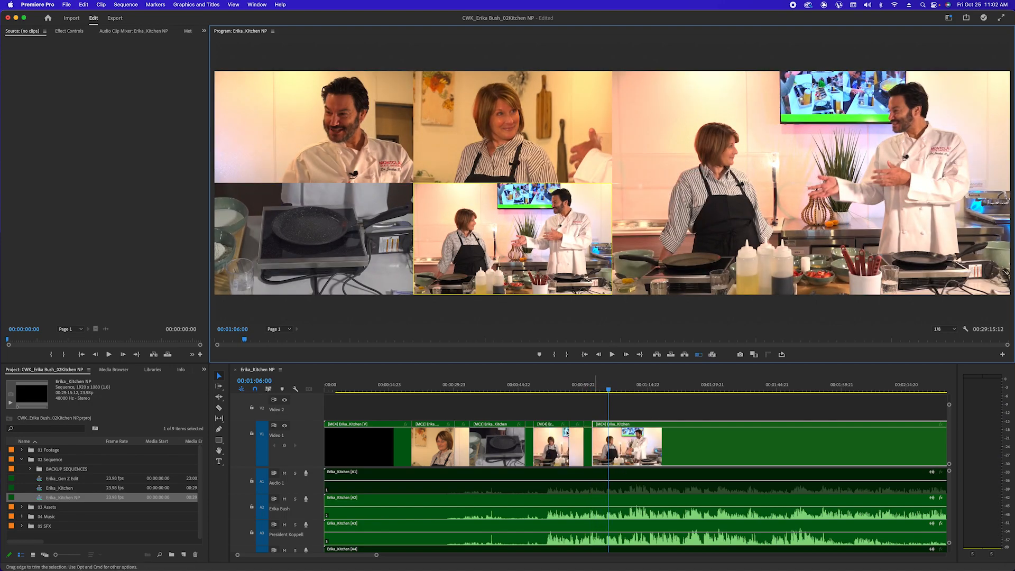
# Review the new chef, host and wide cuts from 00:54:01, then save the project
pyautogui.click(558, 391)
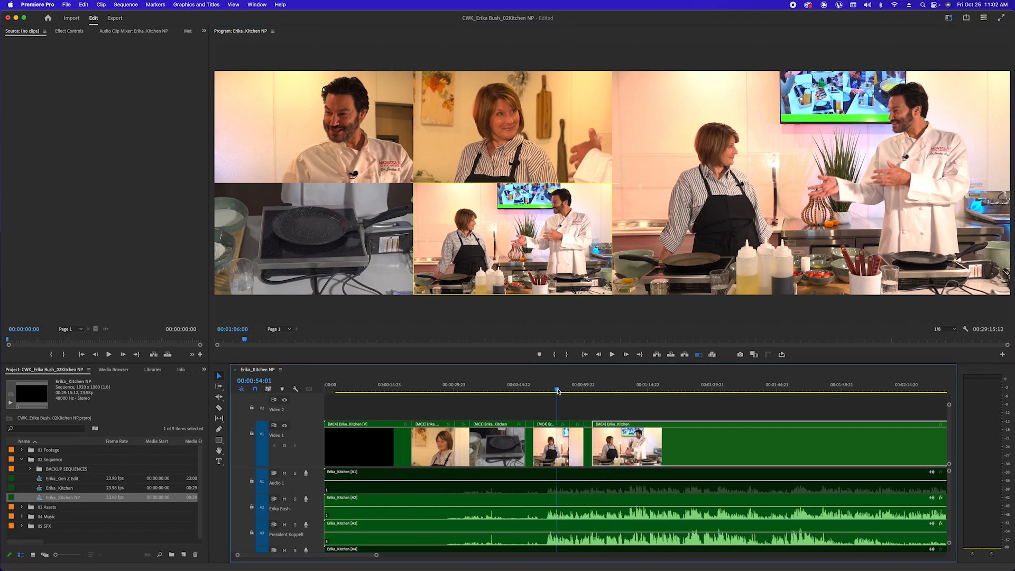
pyautogui.press('space')
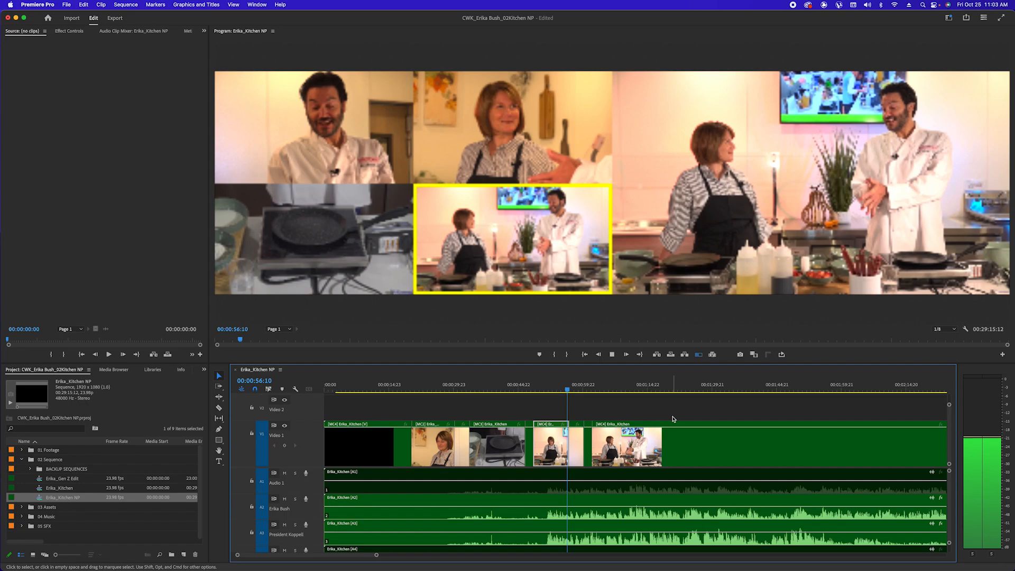
pyautogui.press('1')
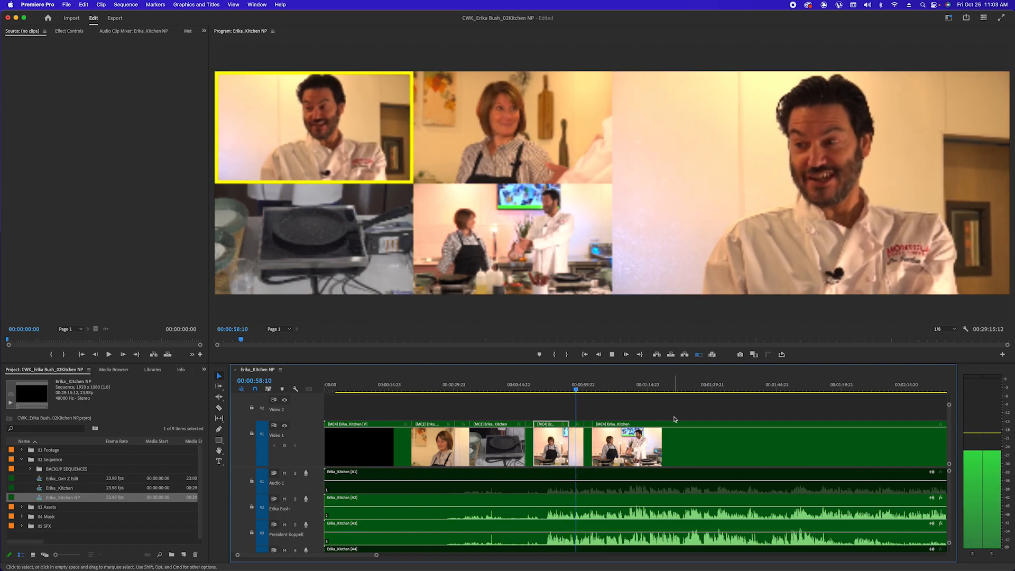
pyautogui.press('2')
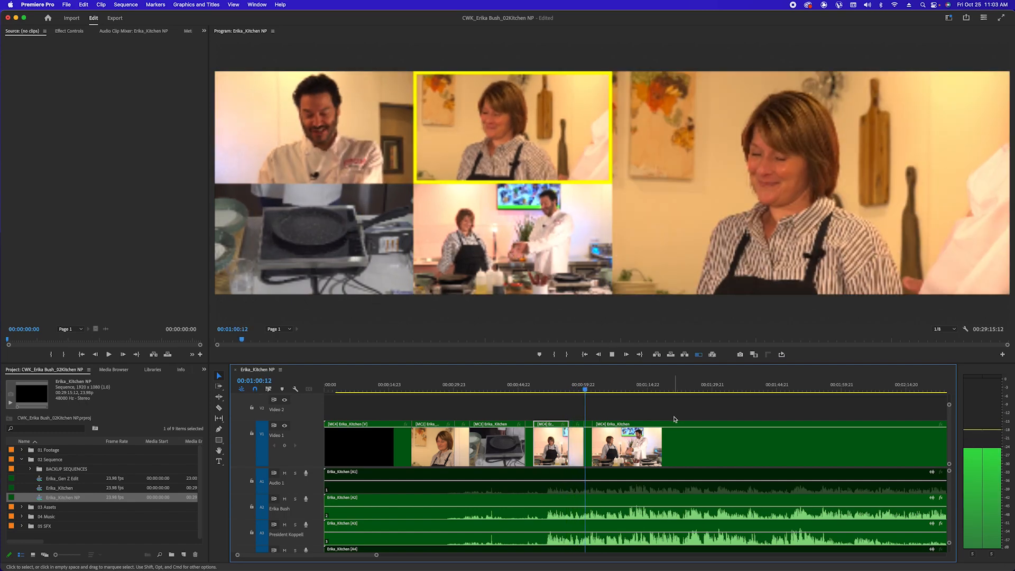
pyautogui.press('4')
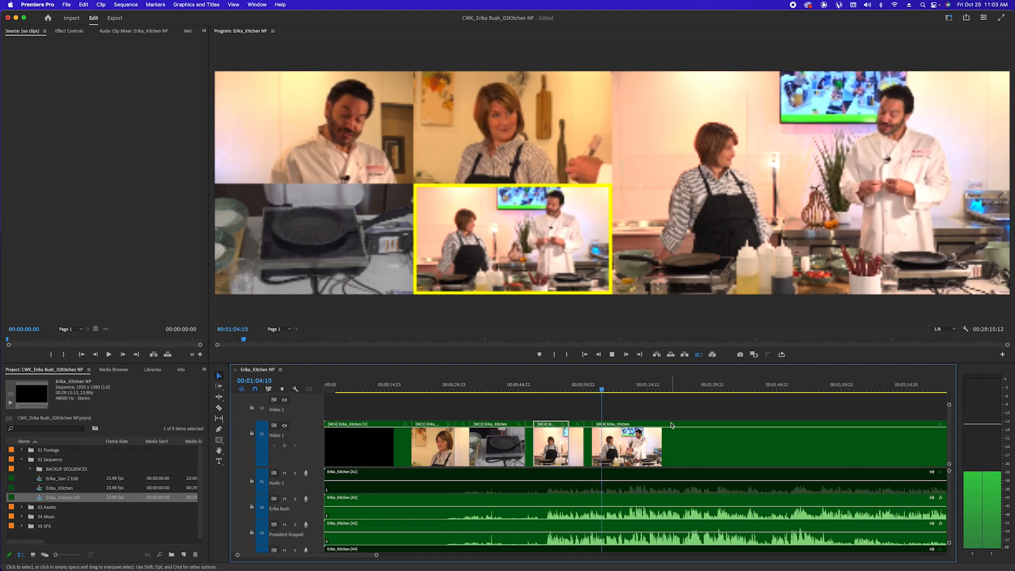
pyautogui.press('super+s')
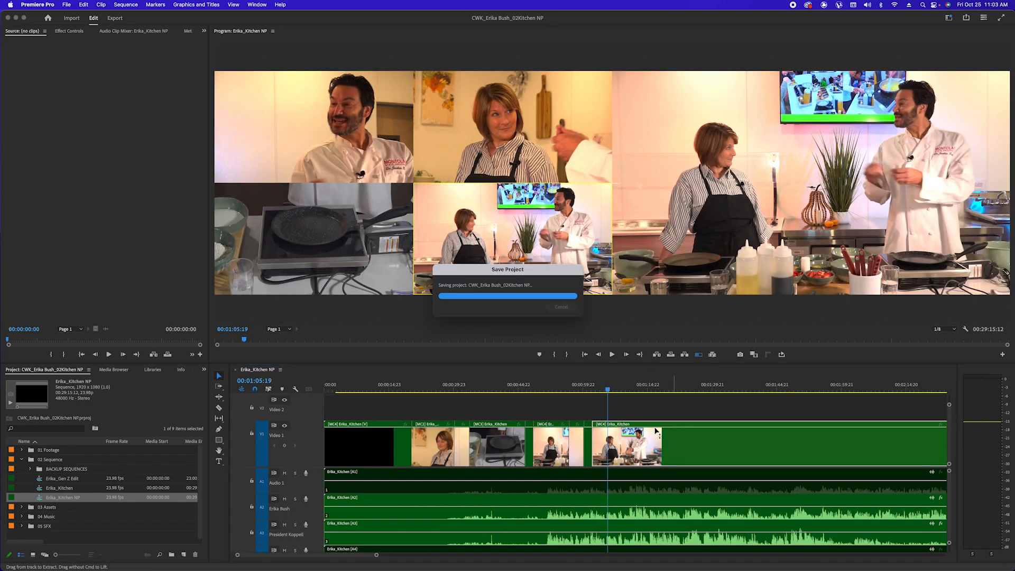
# Zoom the timeline in around the playhead
pyautogui.press('=')
pyautogui.press('=')
pyautogui.press('=')
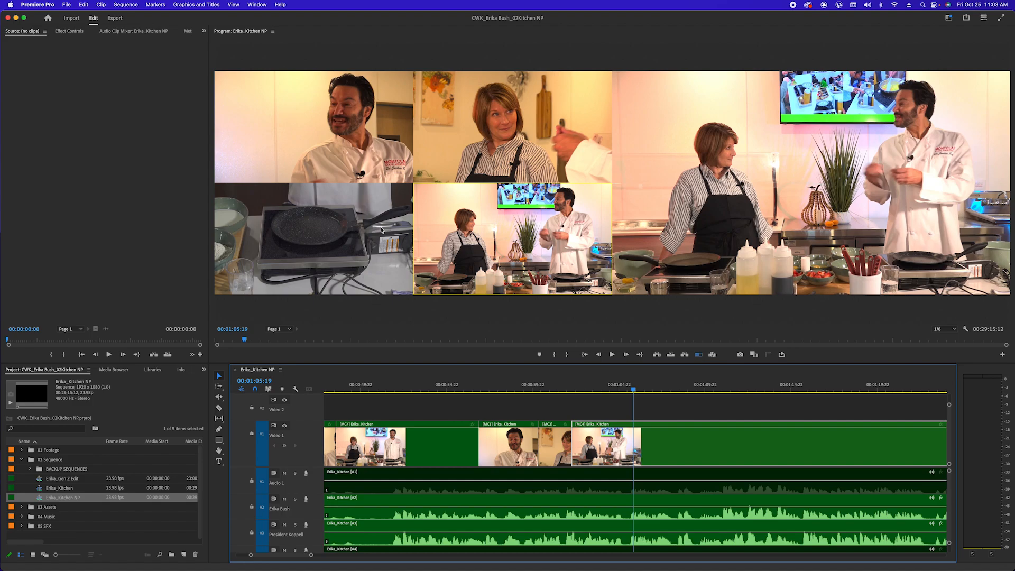
# Record three rounds of live cuts: chef close-up, host close-up, then wide kitchen shot
pyautogui.press('space')
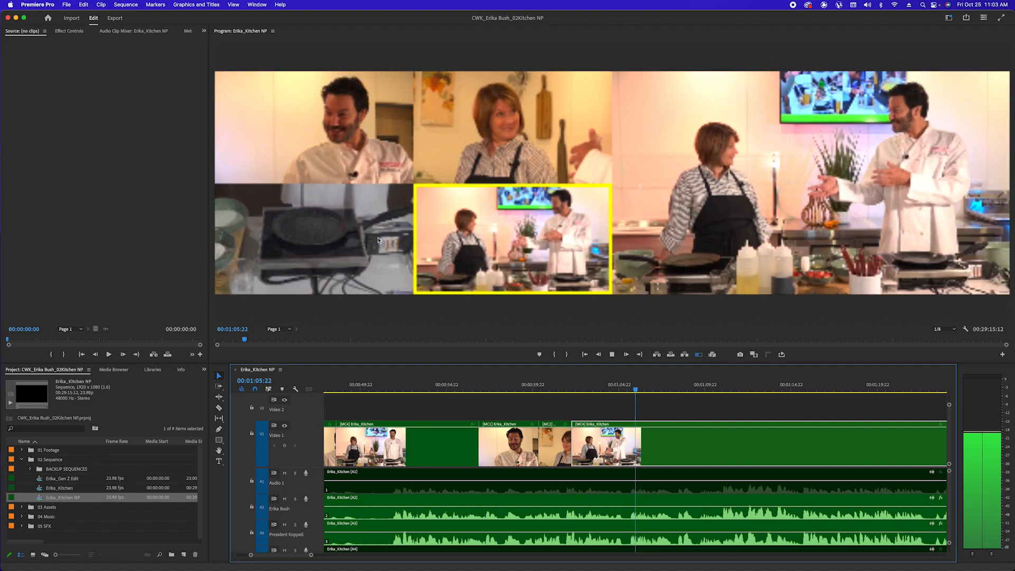
pyautogui.click(269, 114)
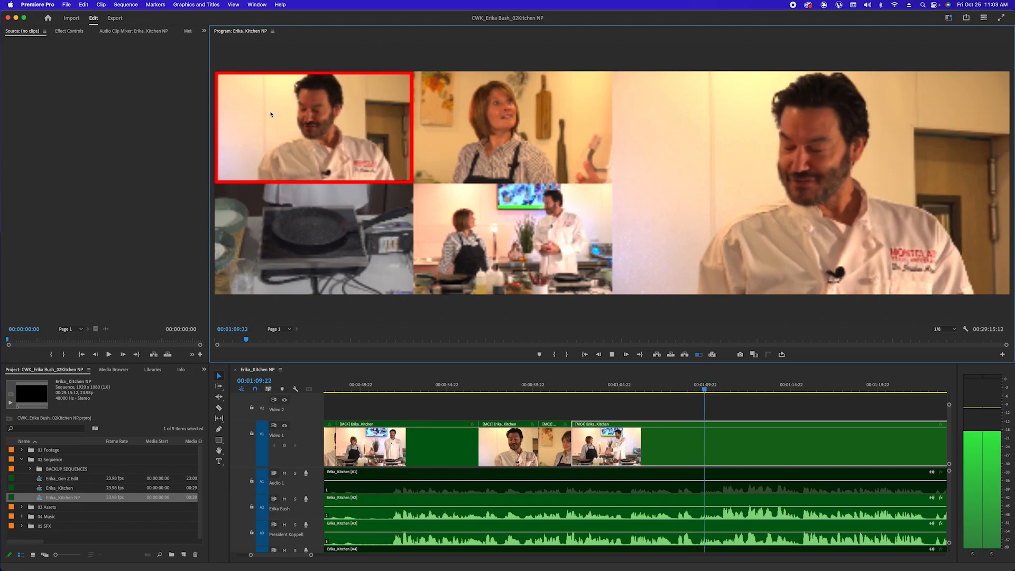
pyautogui.click(510, 127)
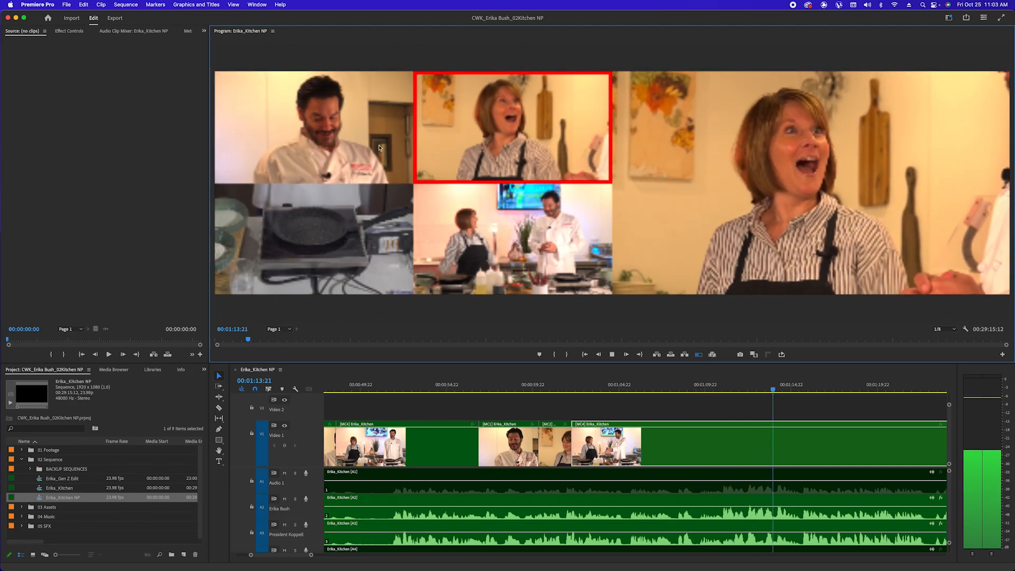
pyautogui.click(519, 246)
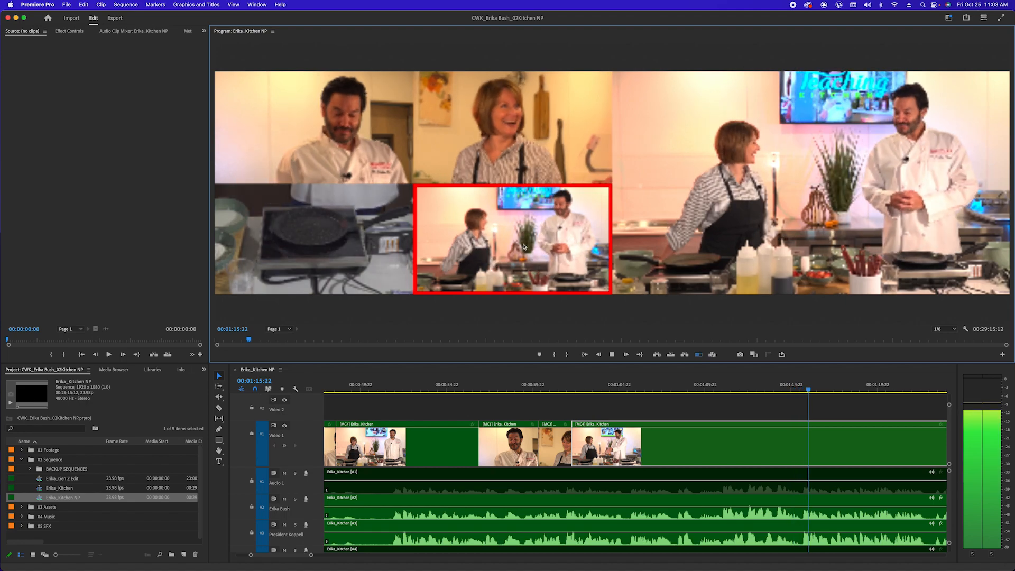
pyautogui.click(361, 136)
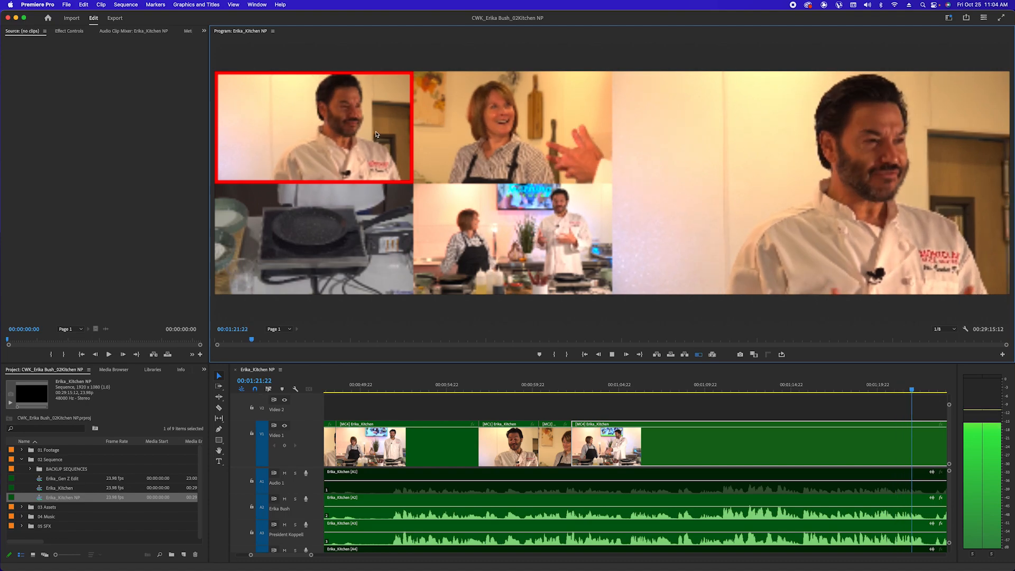
pyautogui.click(539, 130)
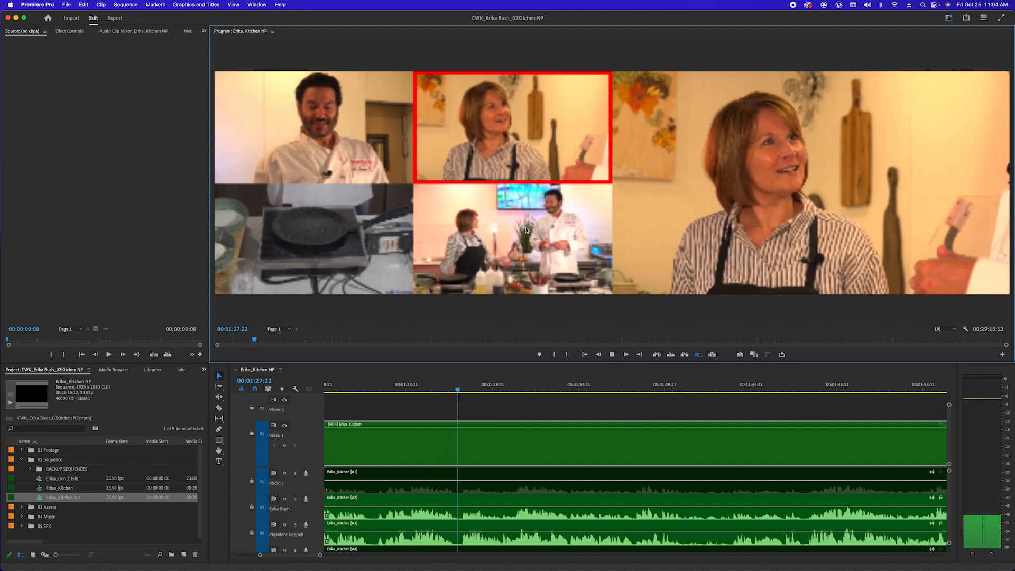
pyautogui.click(526, 229)
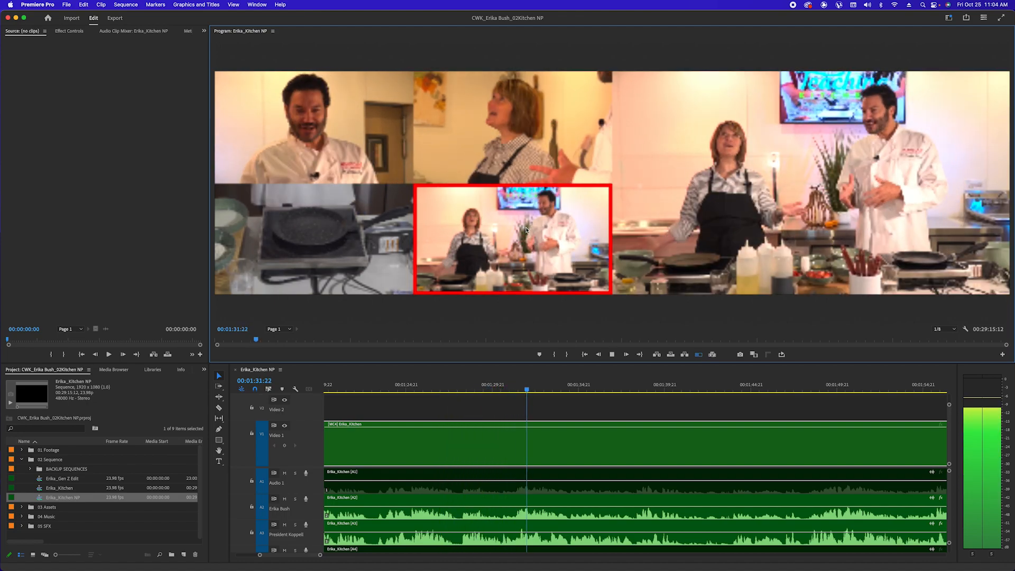
pyautogui.click(275, 141)
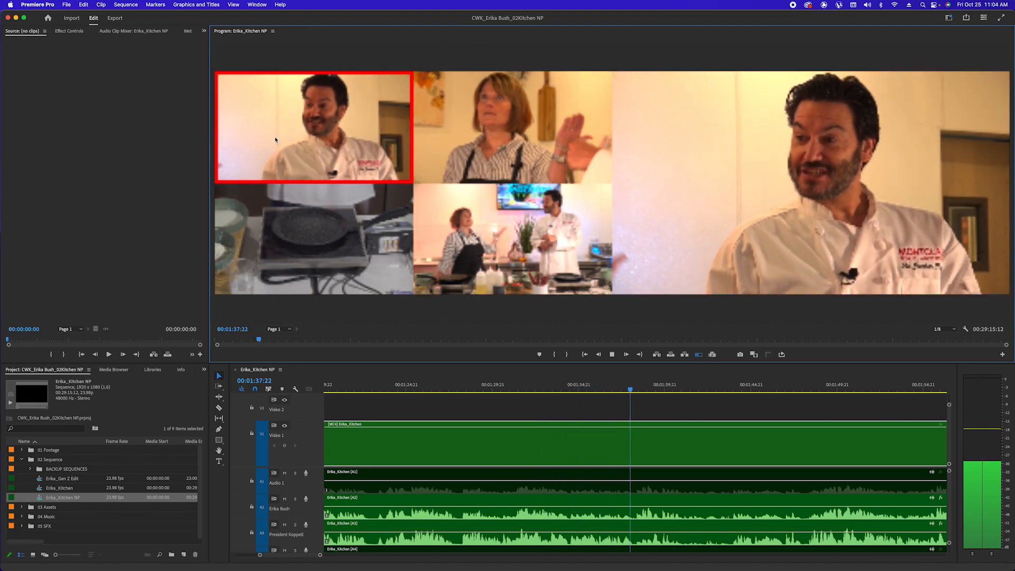
pyautogui.click(490, 119)
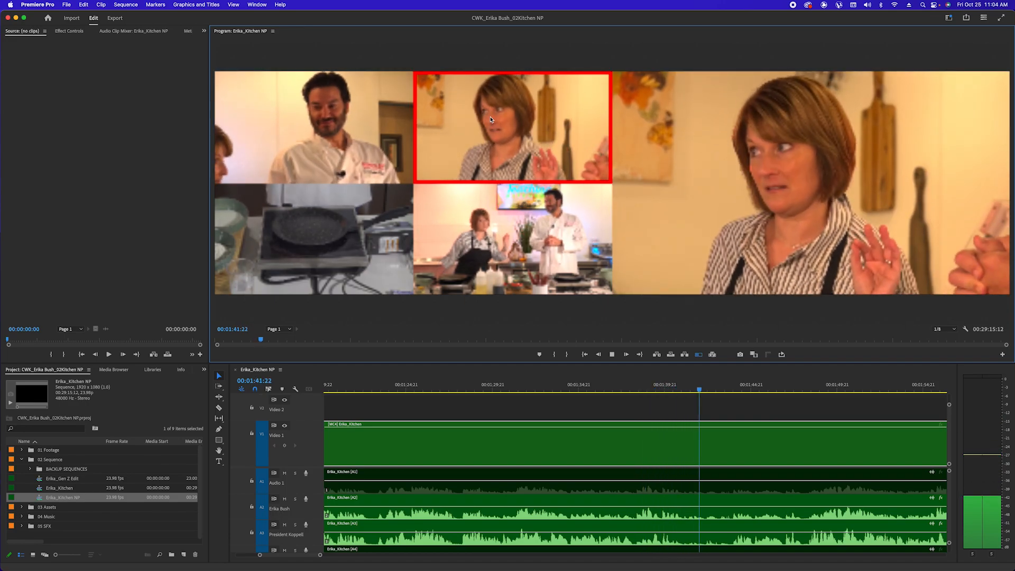
pyautogui.click(532, 211)
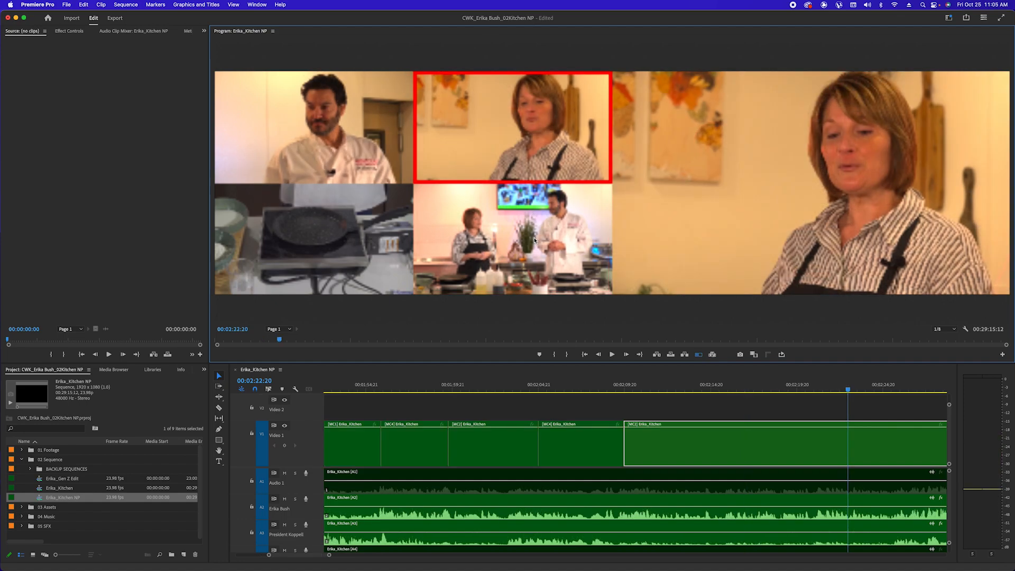
pyautogui.press('space')
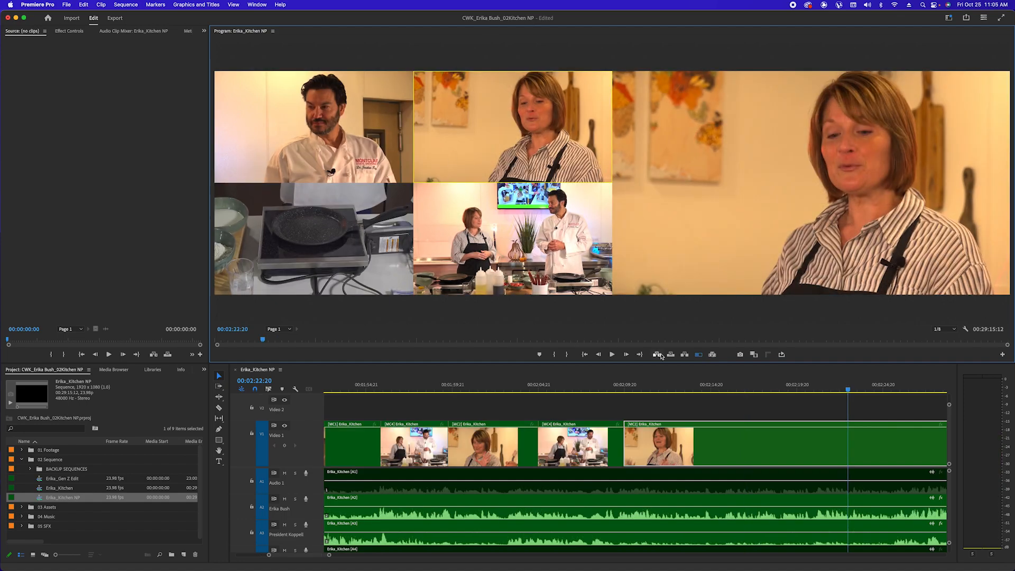
# Zoom the timeline out to the whole sequence, save, and switch to single-angle preview
pyautogui.click(734, 409)
pyautogui.press('-')
pyautogui.press('-')
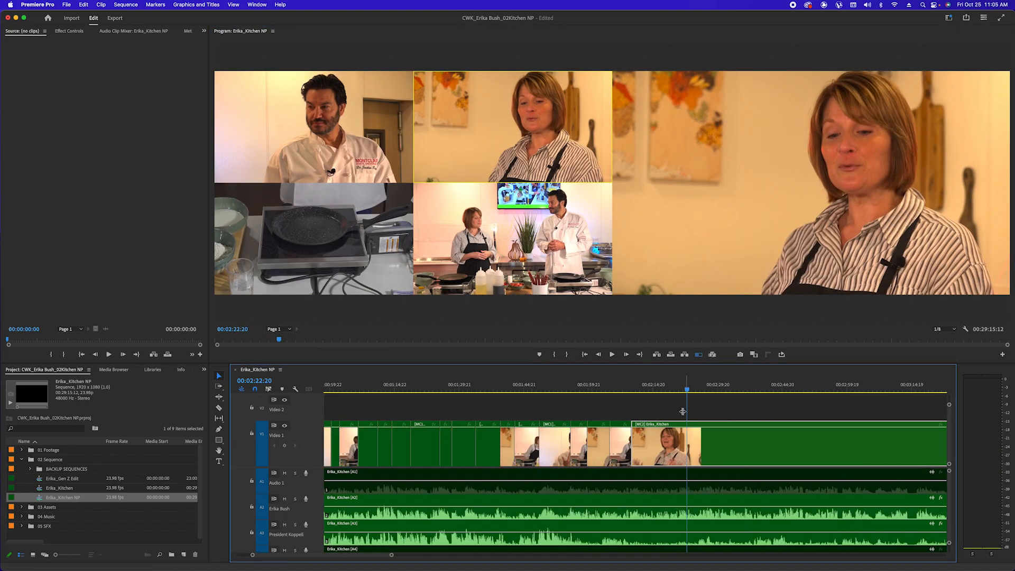
pyautogui.press('-')
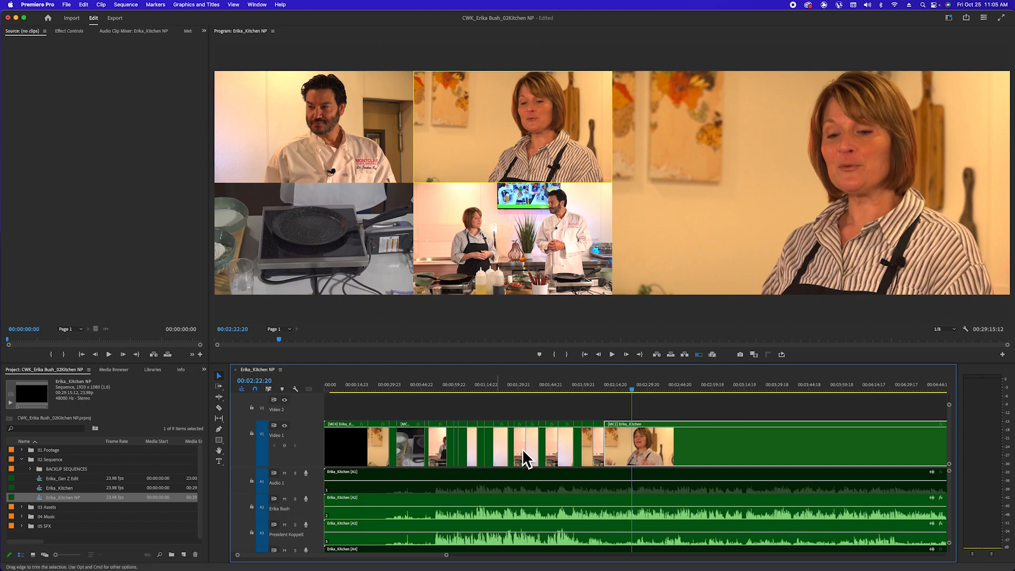
pyautogui.press('-')
pyautogui.press('-')
pyautogui.press('super+s')
pyautogui.press('-')
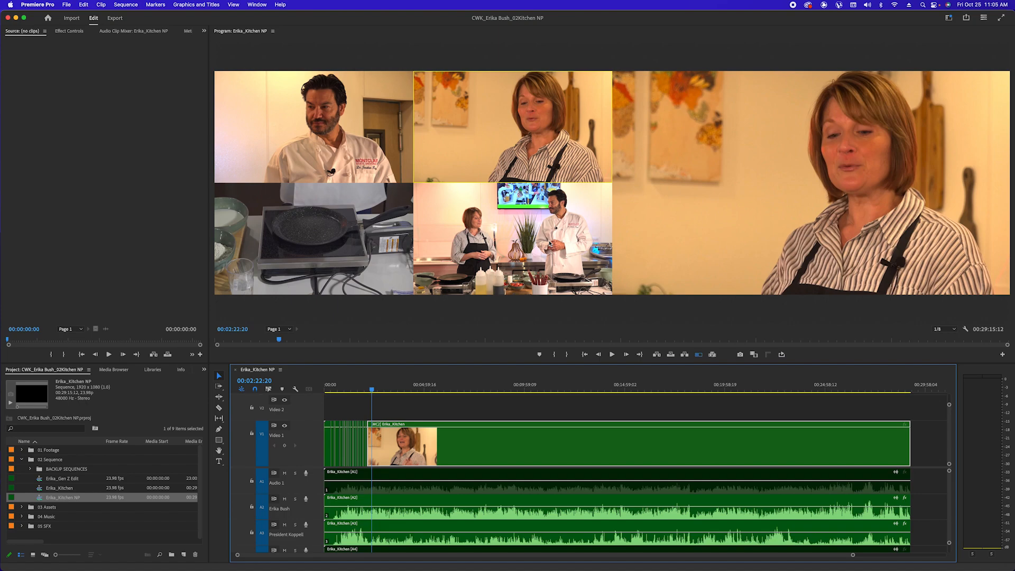
pyautogui.hotkey('shift', '0')
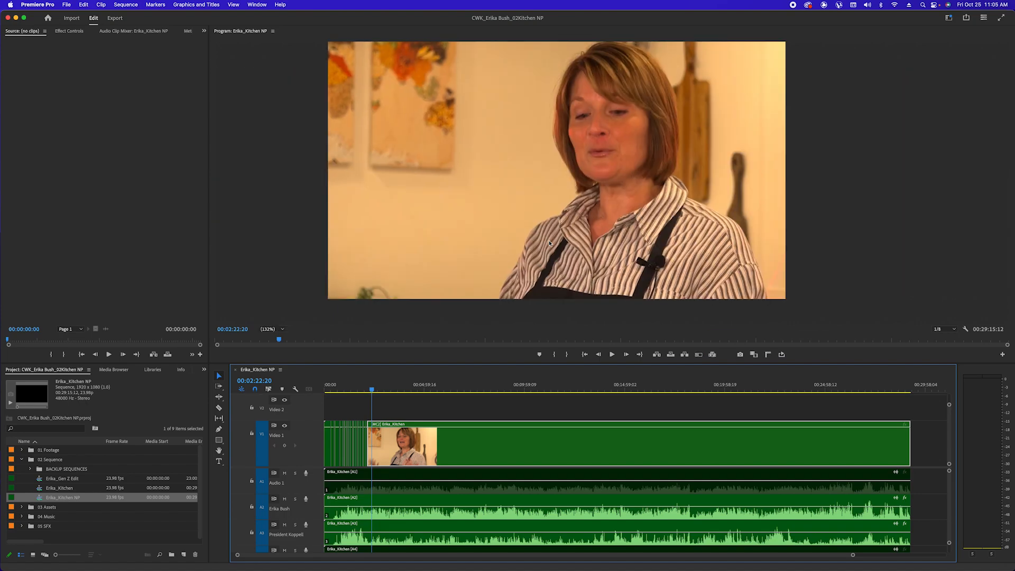
# Restore the four-angle multicam view at 1/4 resolution and return the playhead to 00:02:03:08
pyautogui.hotkey('shift', '0')
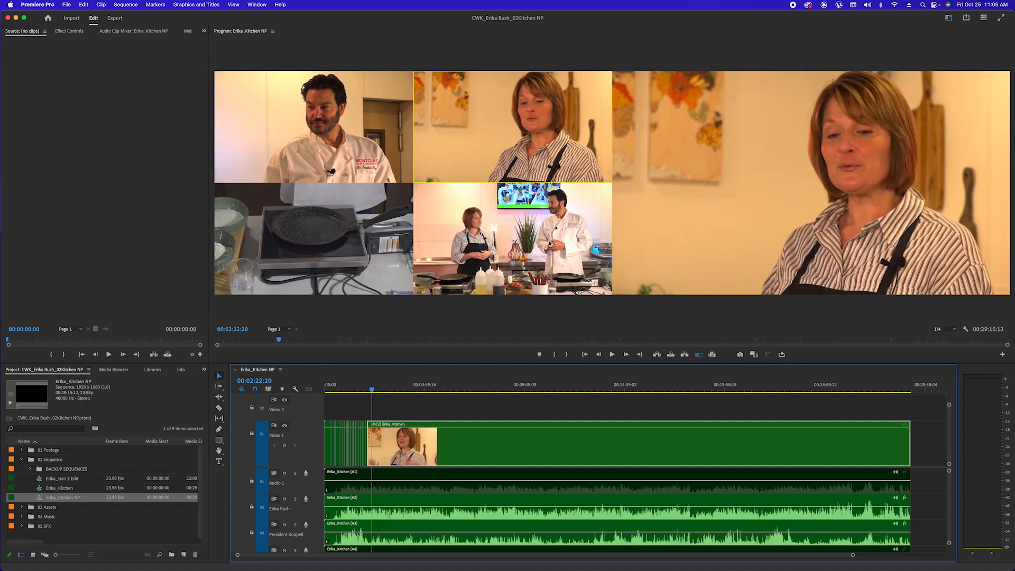
pyautogui.hotkey('shift', '0')
pyautogui.hotkey('shift', '0')
pyautogui.hotkey('shift', '0')
pyautogui.hotkey('shift', '0')
pyautogui.click(944, 329)
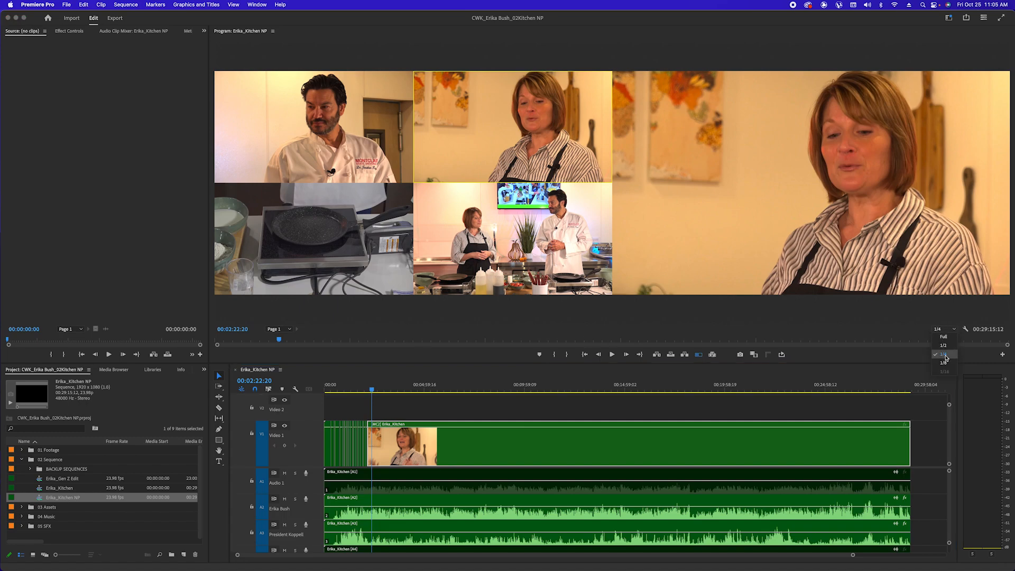
pyautogui.click(801, 407)
pyautogui.moveTo(372, 388); pyautogui.dragTo(365, 386)
pyautogui.click(349, 362)
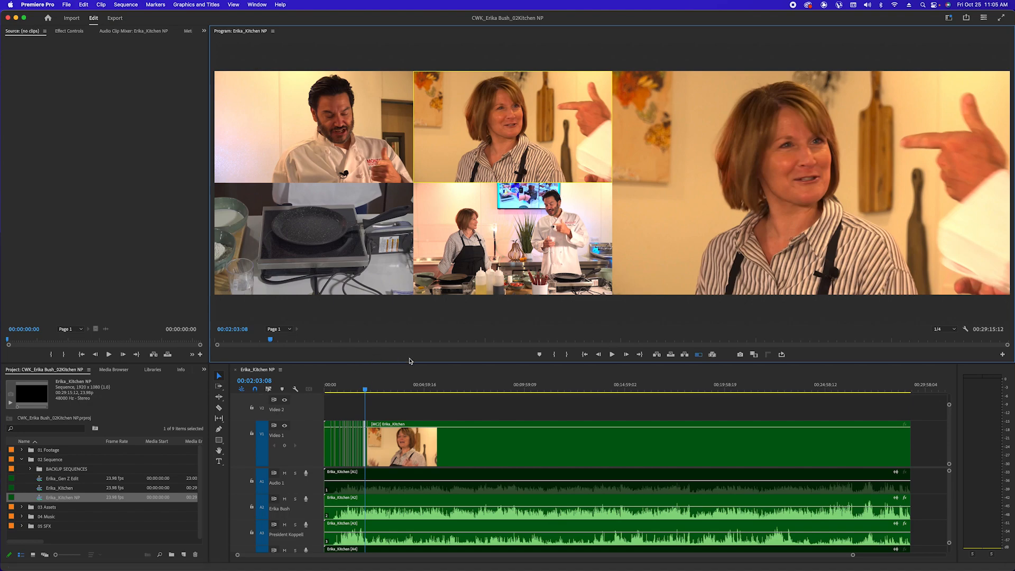
# Cut to the chef's close-up around 00:02:06 in a maximized Program monitor, then save
pyautogui.press('`')
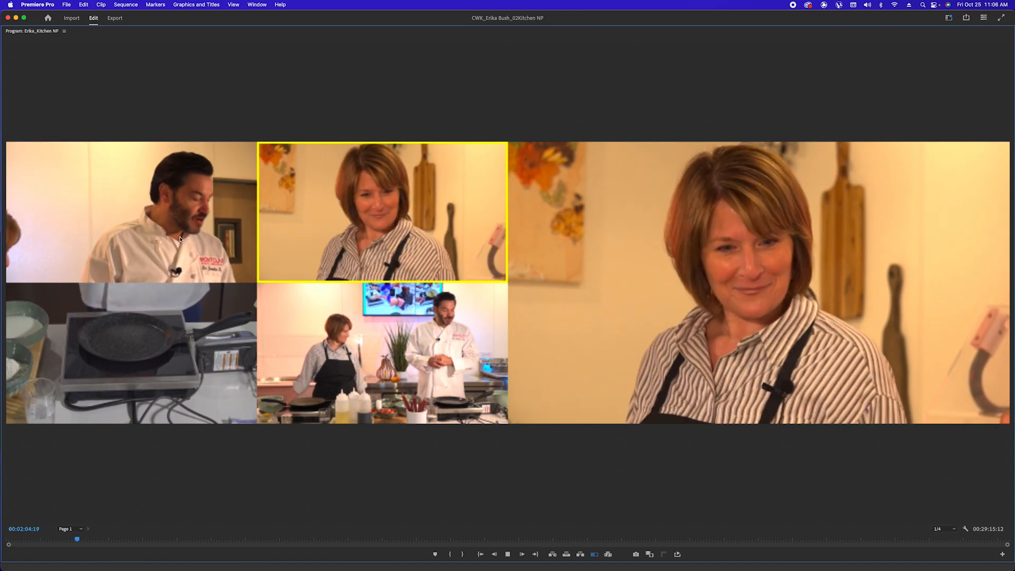
pyautogui.click(185, 232)
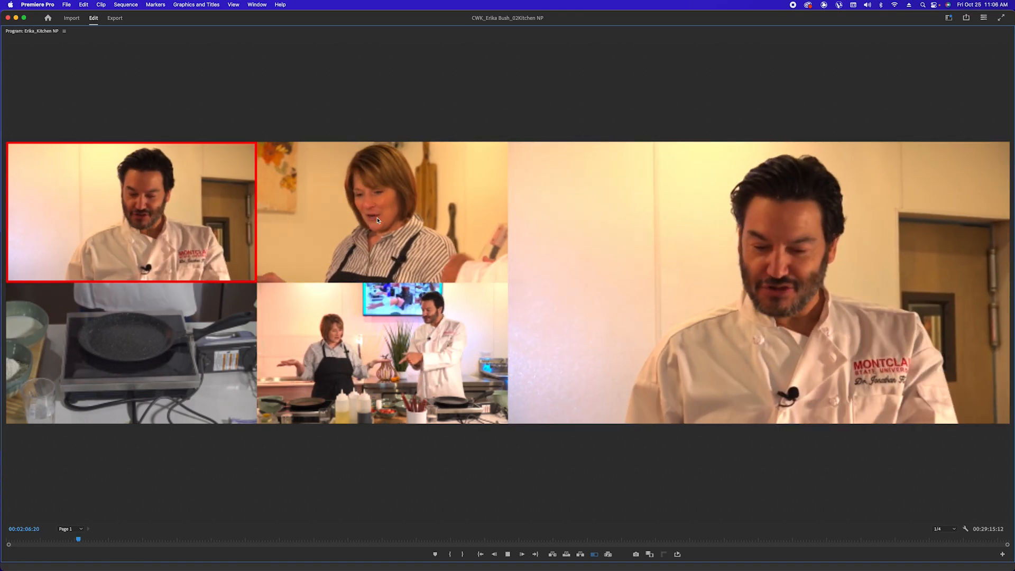
pyautogui.press('space')
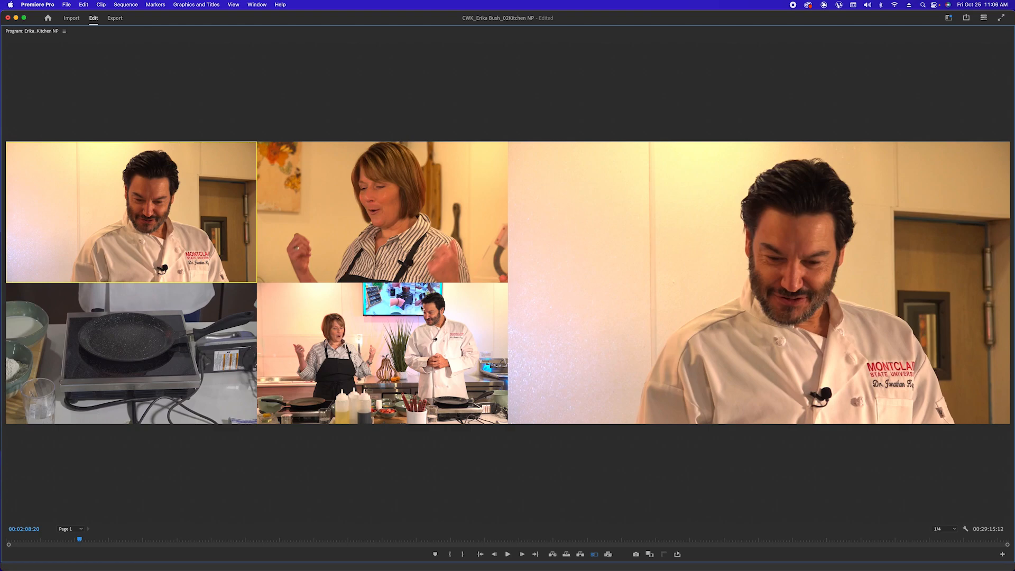
pyautogui.press('`')
pyautogui.press('super+s')
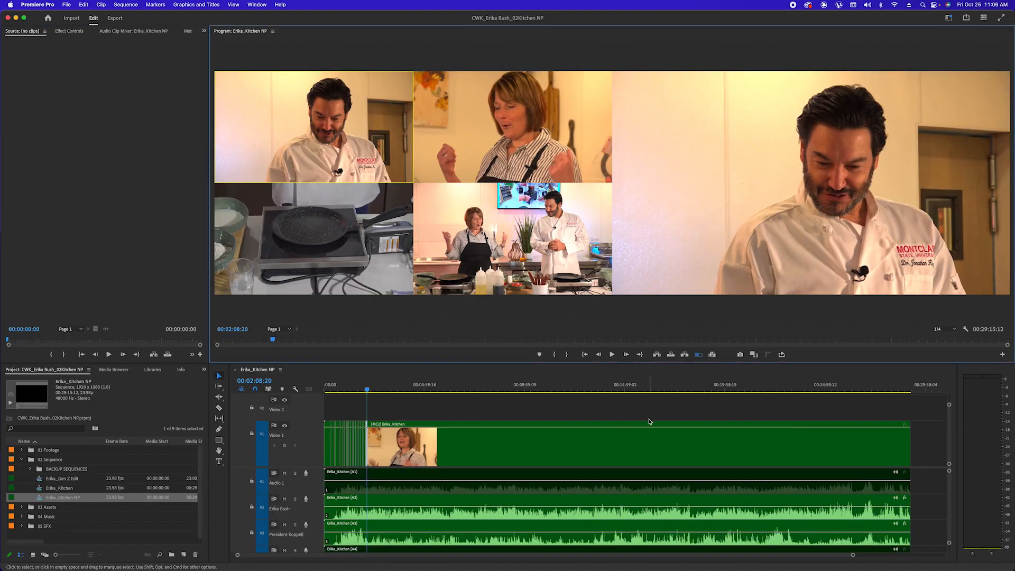